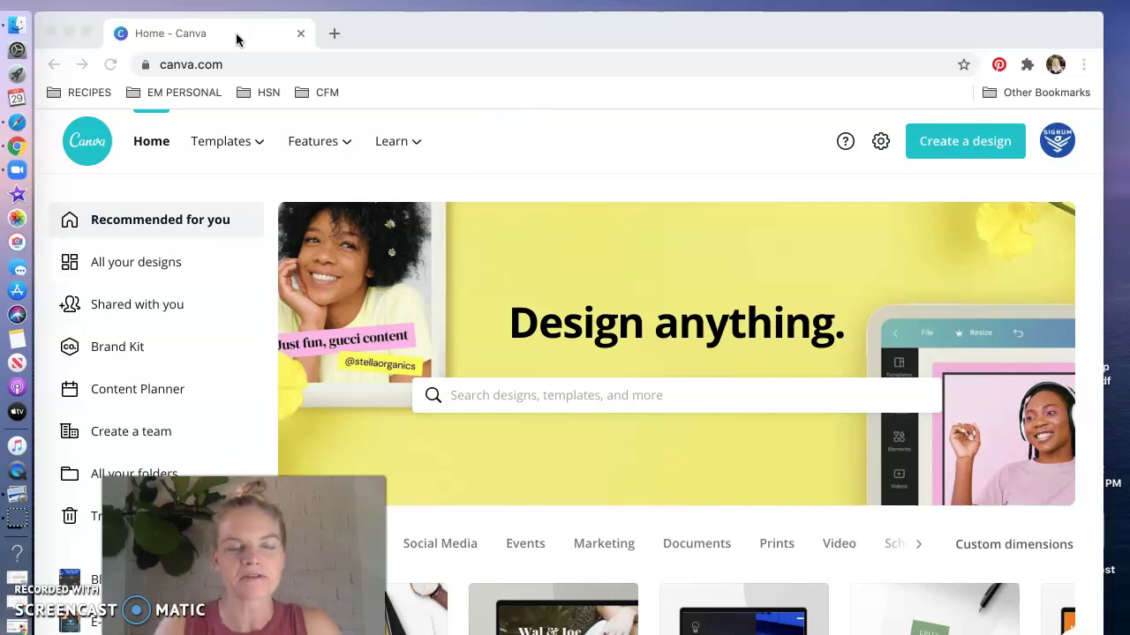
# Step: Toggle Chrome full screen on and off, then settle on Canva's home page
pyautogui.click(87, 33)
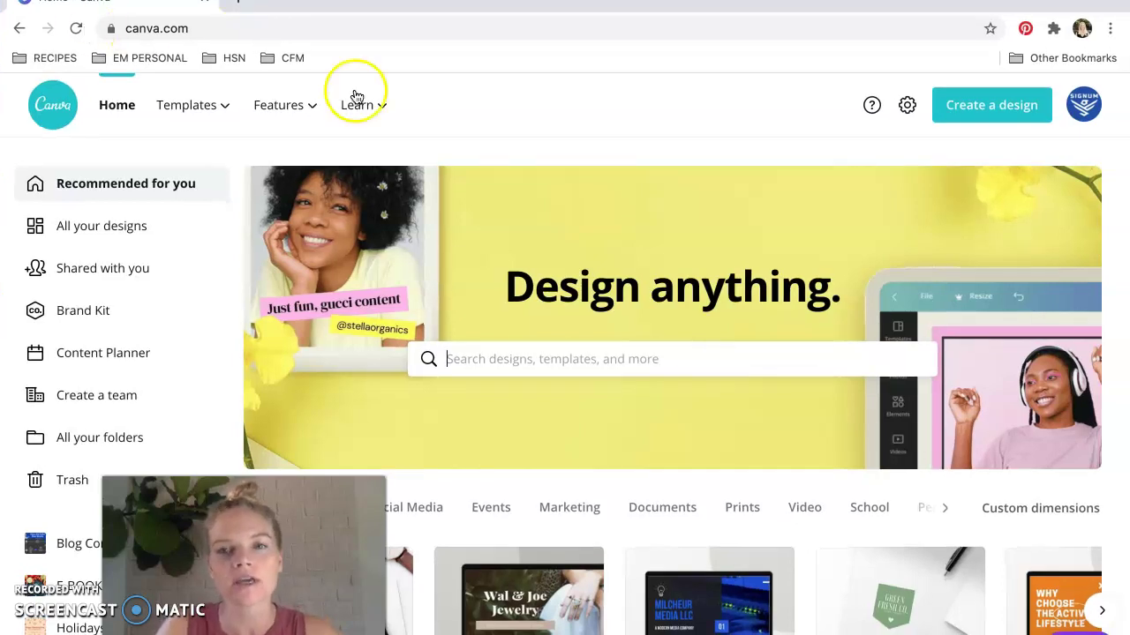
pyautogui.moveTo(353, 4)
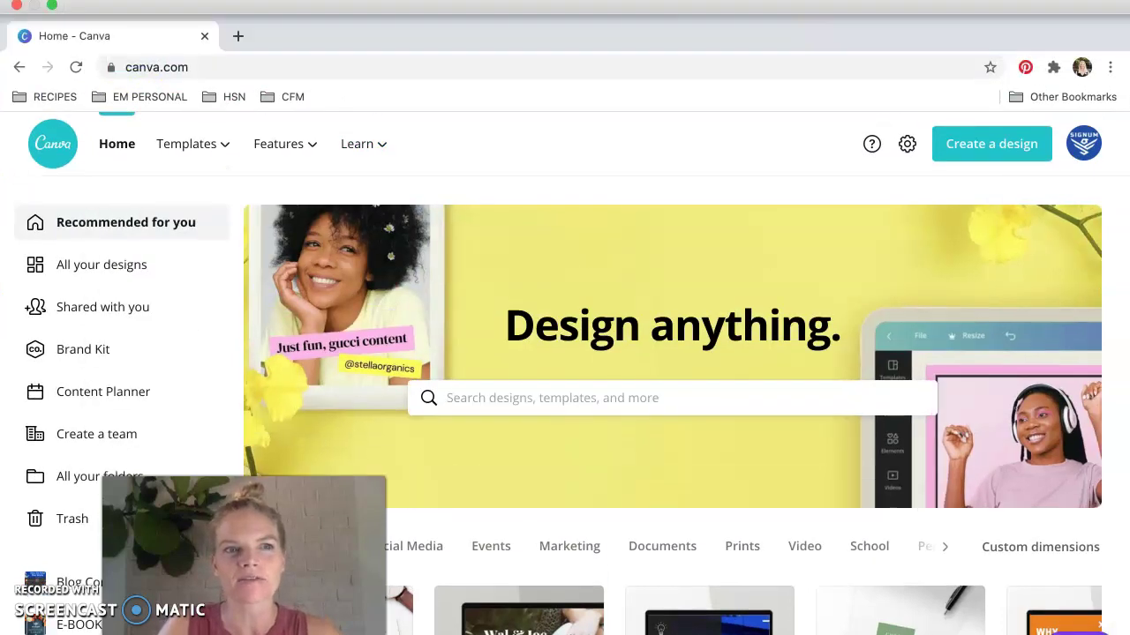
pyautogui.click(53, 6)
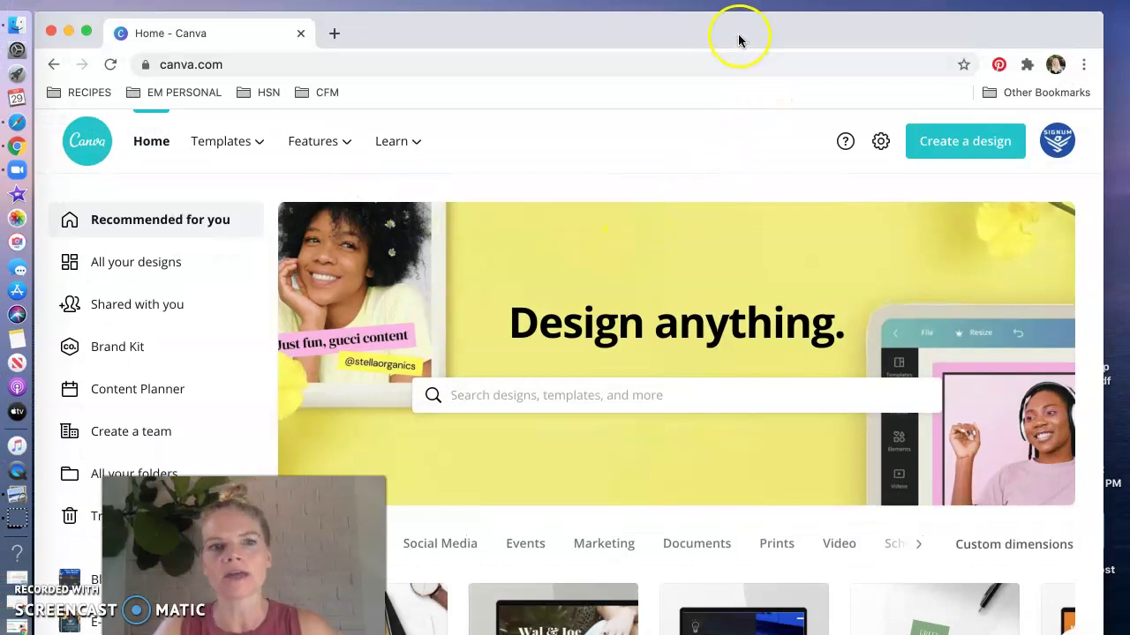
pyautogui.moveTo(740, 40); pyautogui.dragTo(737, 26)
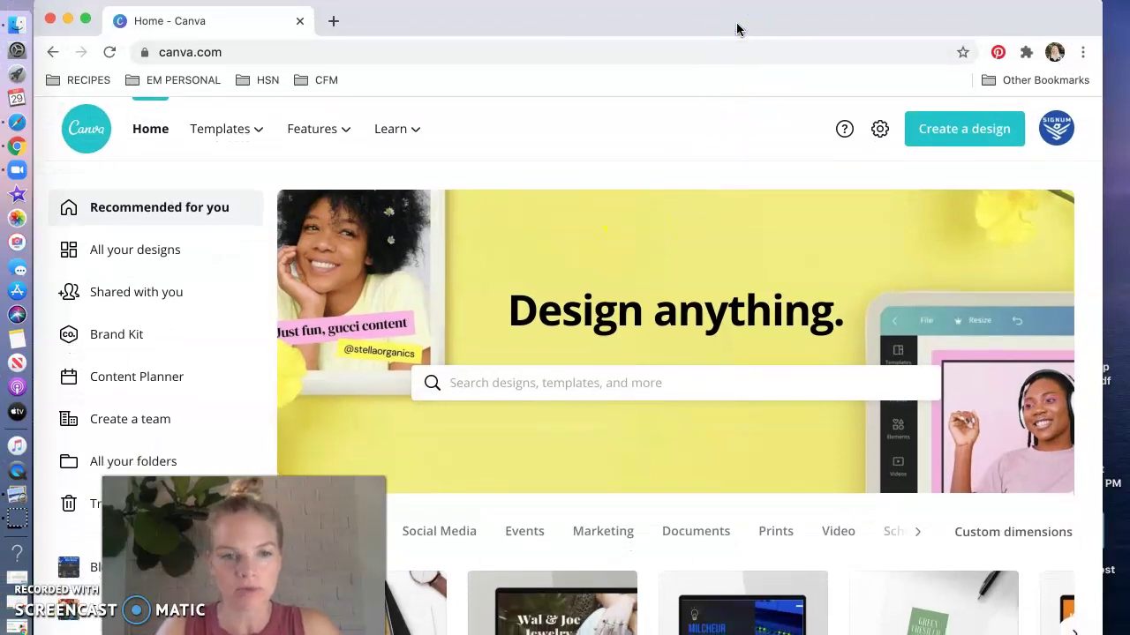
pyautogui.click(706, 135)
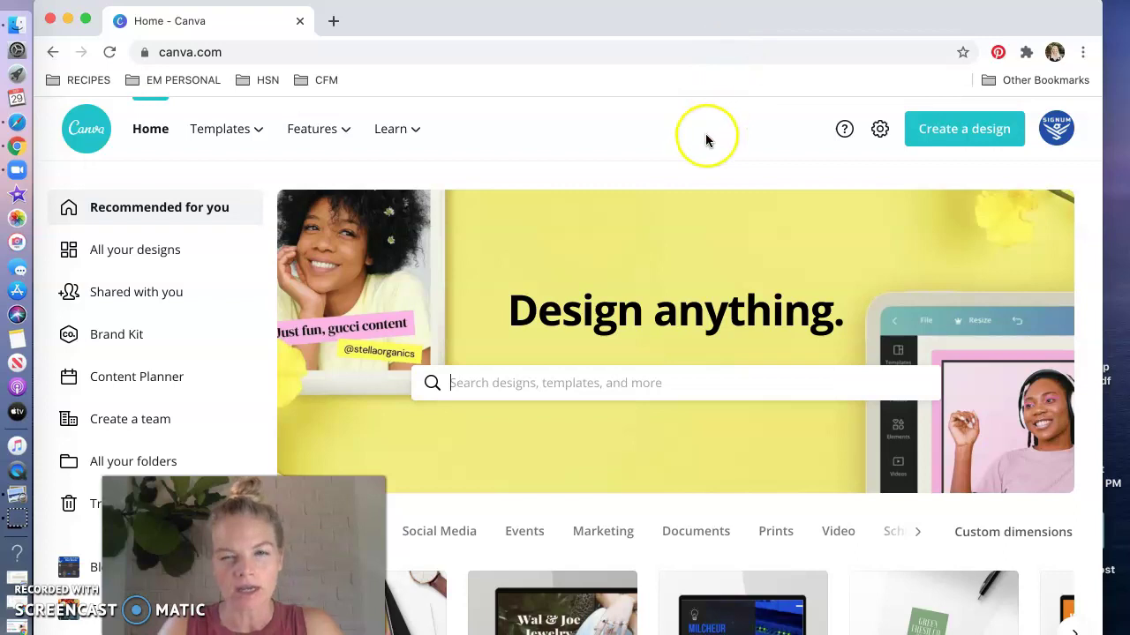
# Step: Scroll through the All your designs grid, then switch to the Shared with you page
pyautogui.click(123, 257)
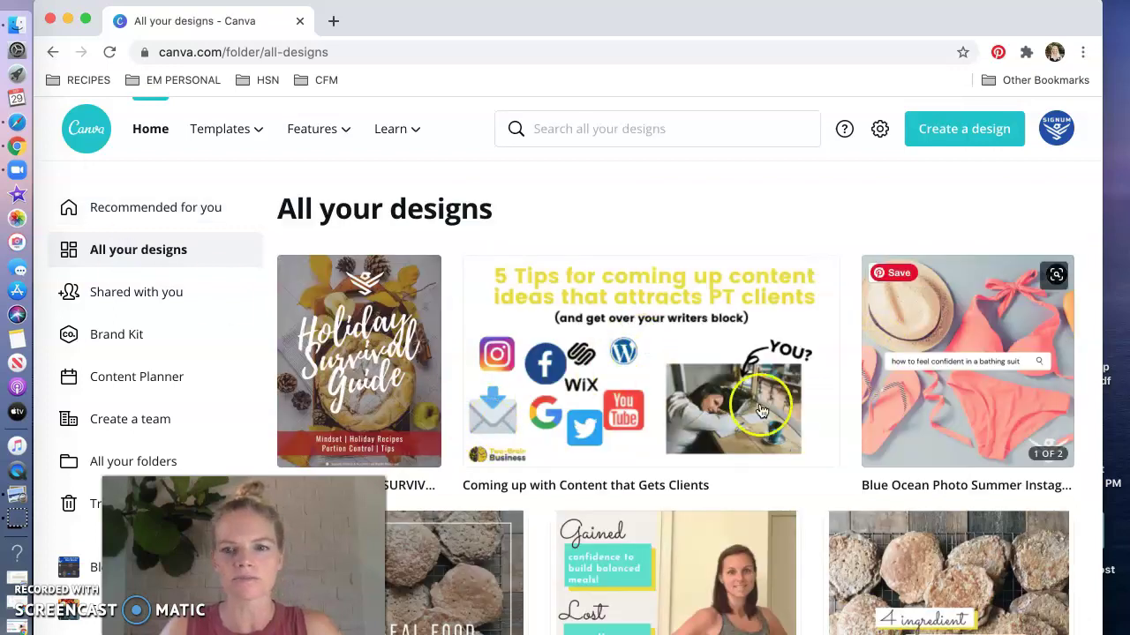
pyautogui.scroll(-2, 676, 553)
pyautogui.scroll(-2, 676, 556)
pyautogui.scroll(3, 777, 529)
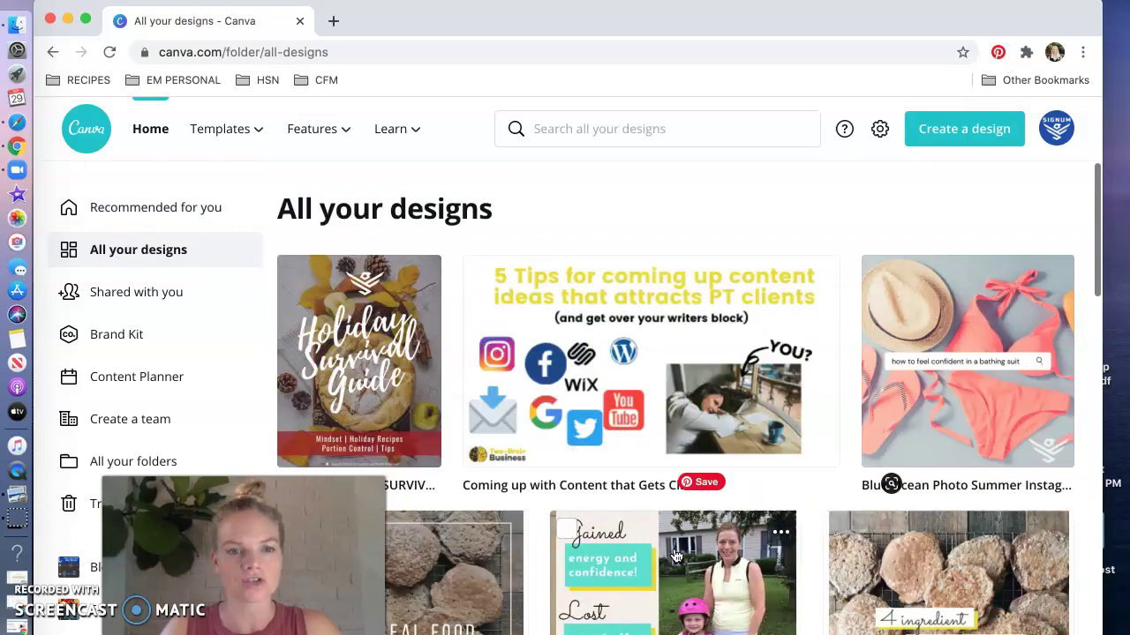
pyautogui.click(128, 300)
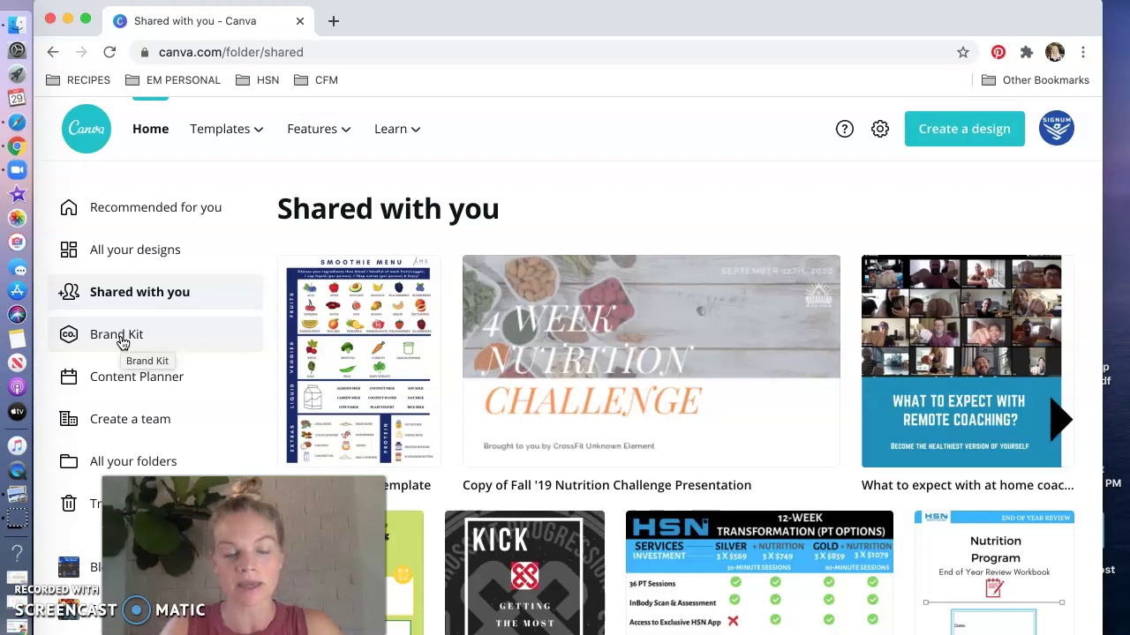
# Step: Open the Brand Kit and scroll through the Signum logos, brand colours and Proxima Nova fonts
pyautogui.click(122, 339)
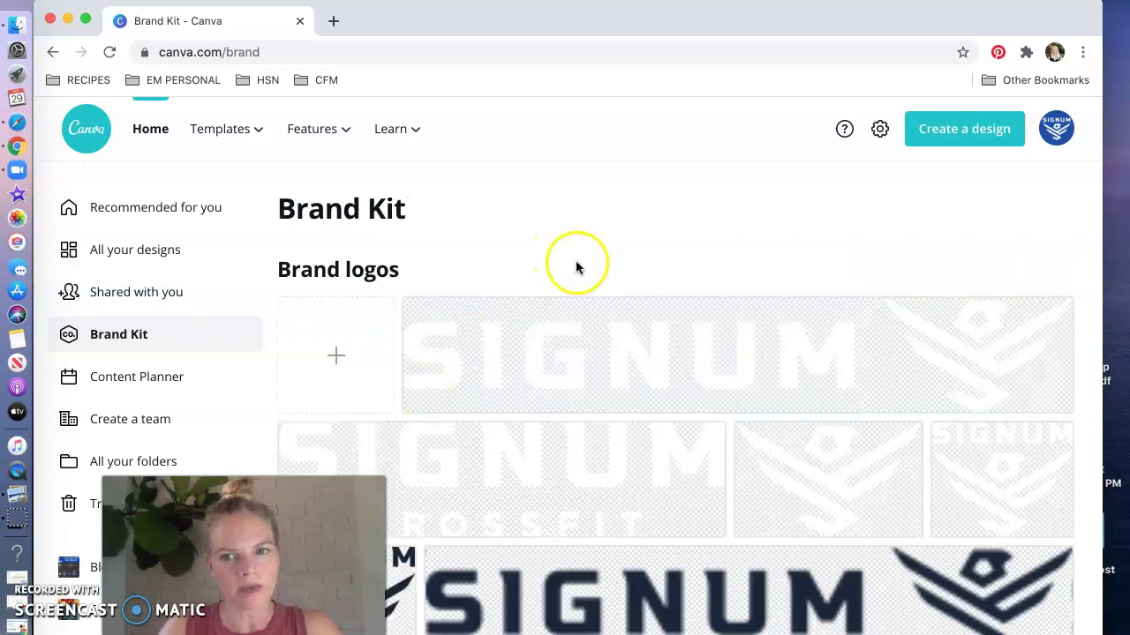
pyautogui.scroll(-3, 597, 321)
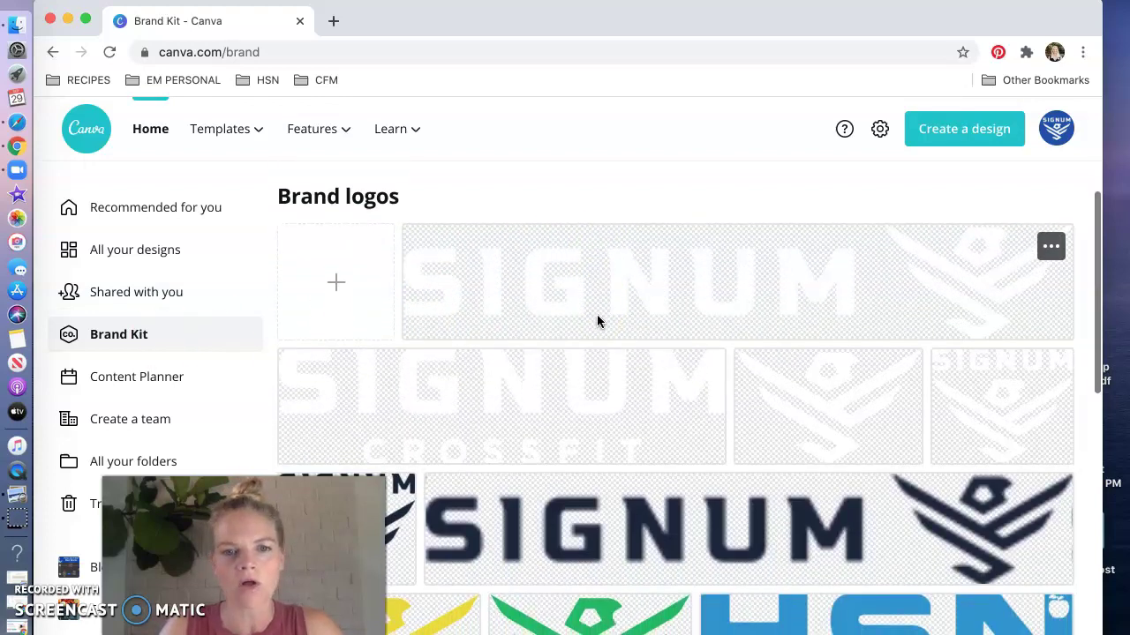
pyautogui.scroll(-6, 597, 320)
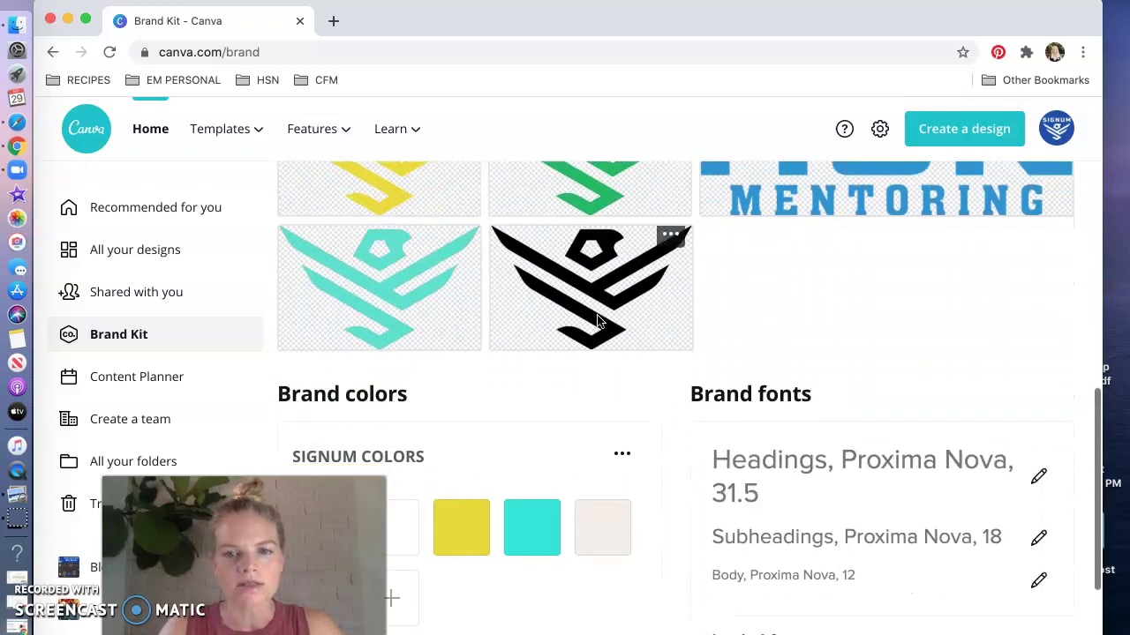
pyautogui.scroll(-1, 597, 321)
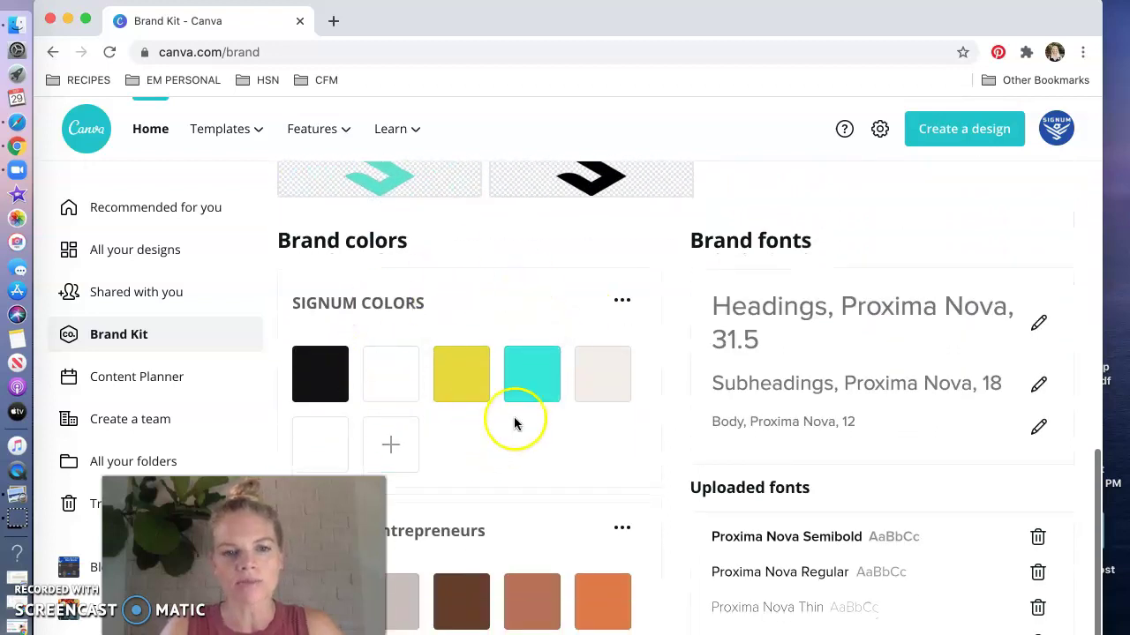
pyautogui.scroll(-1, 572, 462)
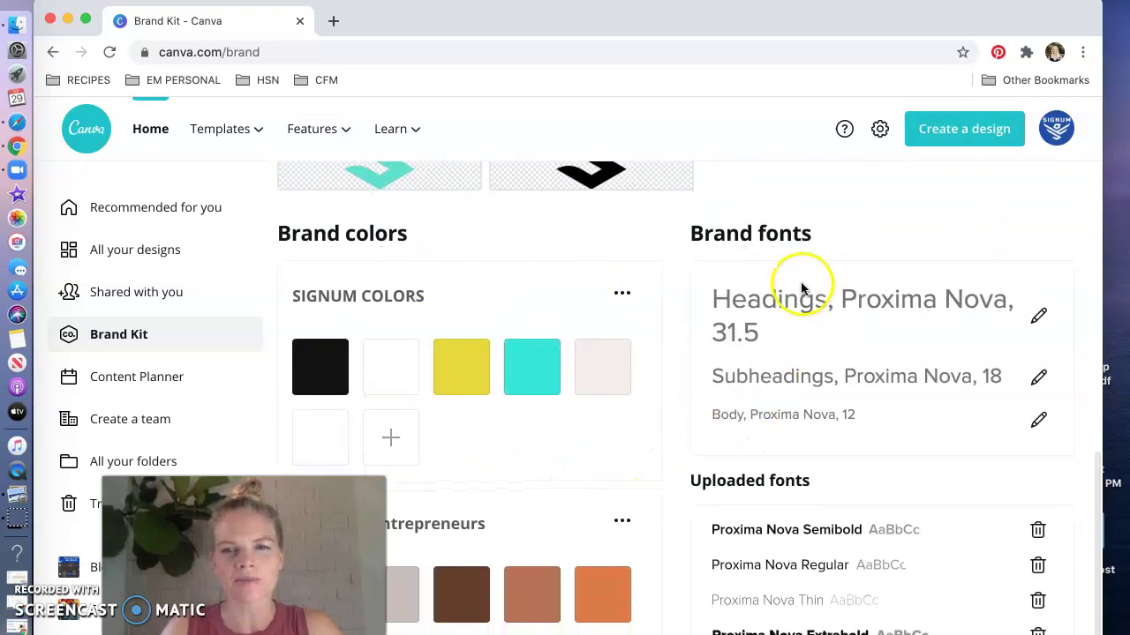
pyautogui.scroll(3, 572, 450)
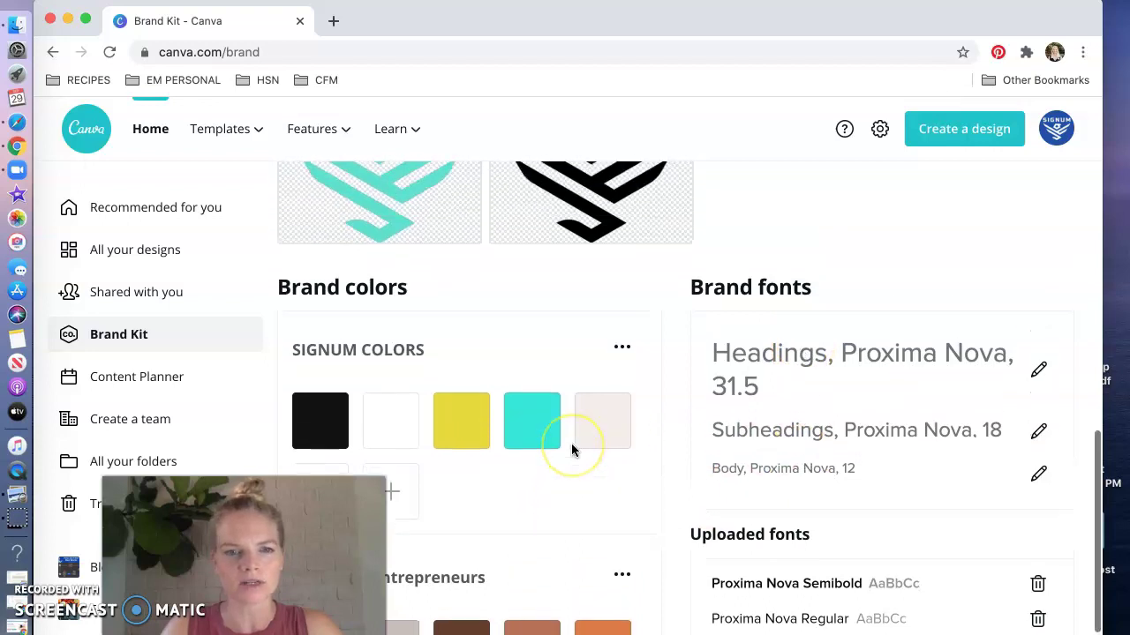
pyautogui.scroll(5, 572, 450)
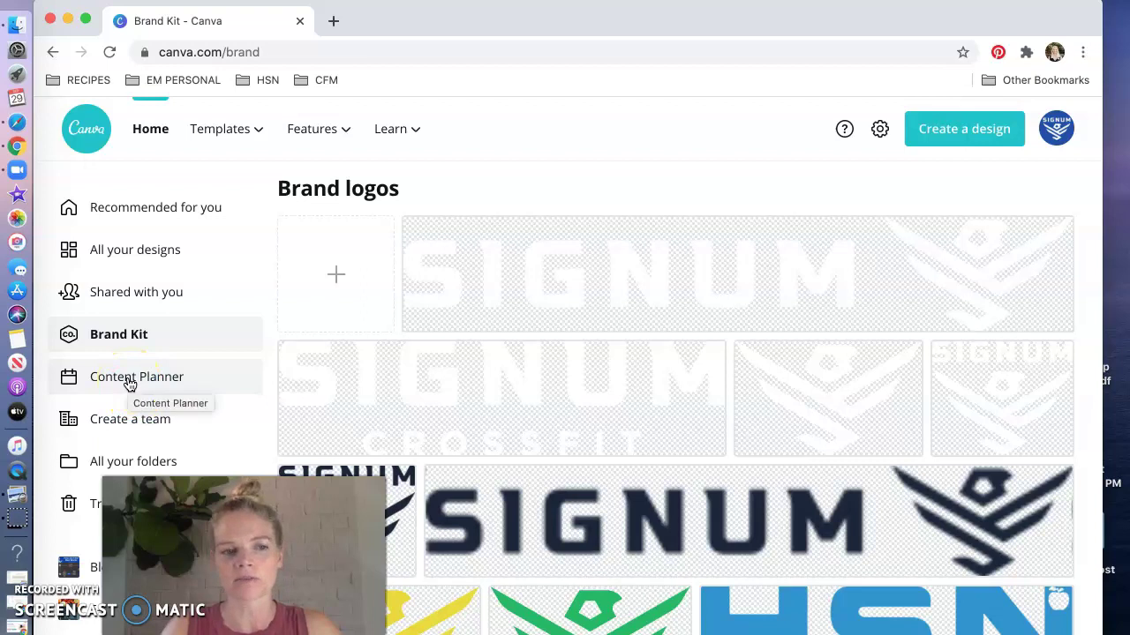
# Step: Scroll the Content Planner calendar and open, then dismiss, the 1 October add-content menu
pyautogui.click(129, 384)
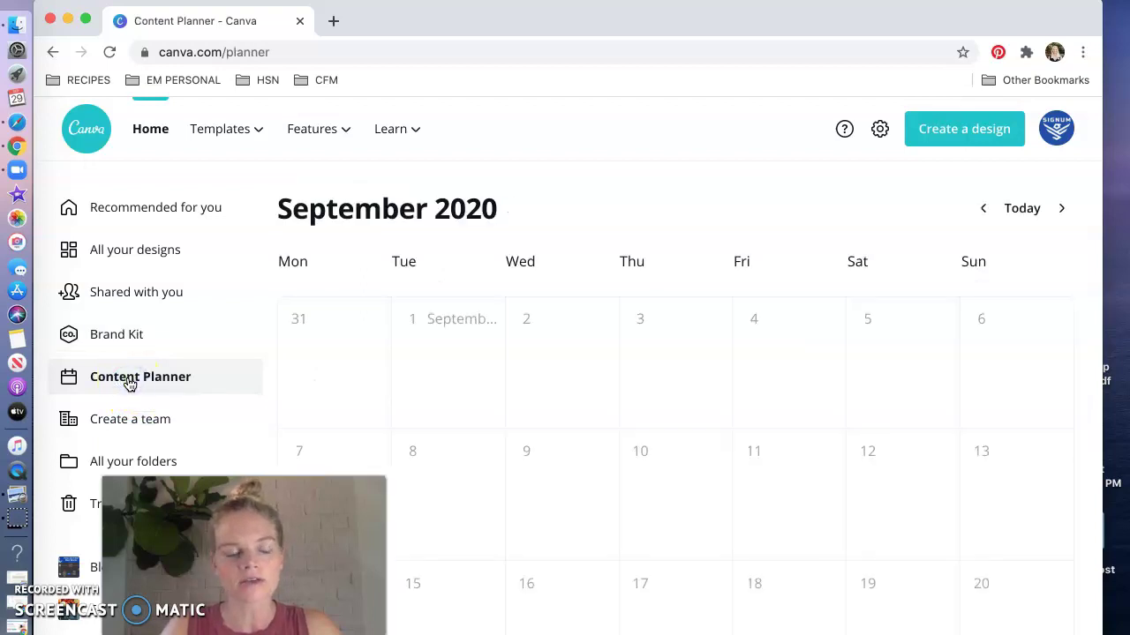
pyautogui.scroll(-4, 545, 429)
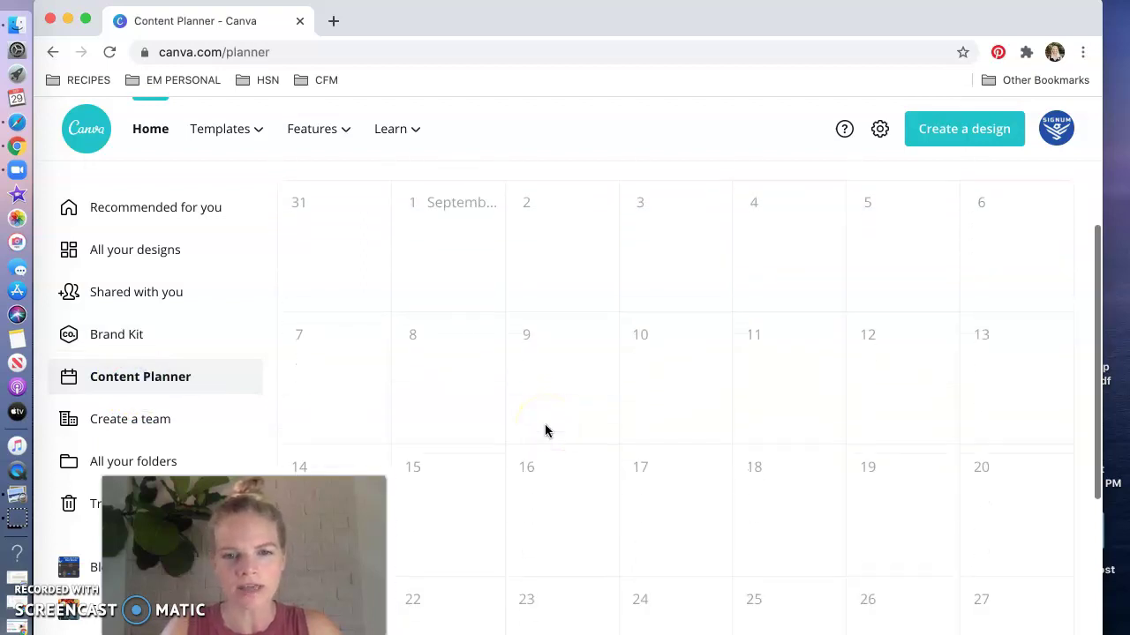
pyautogui.scroll(-4, 544, 431)
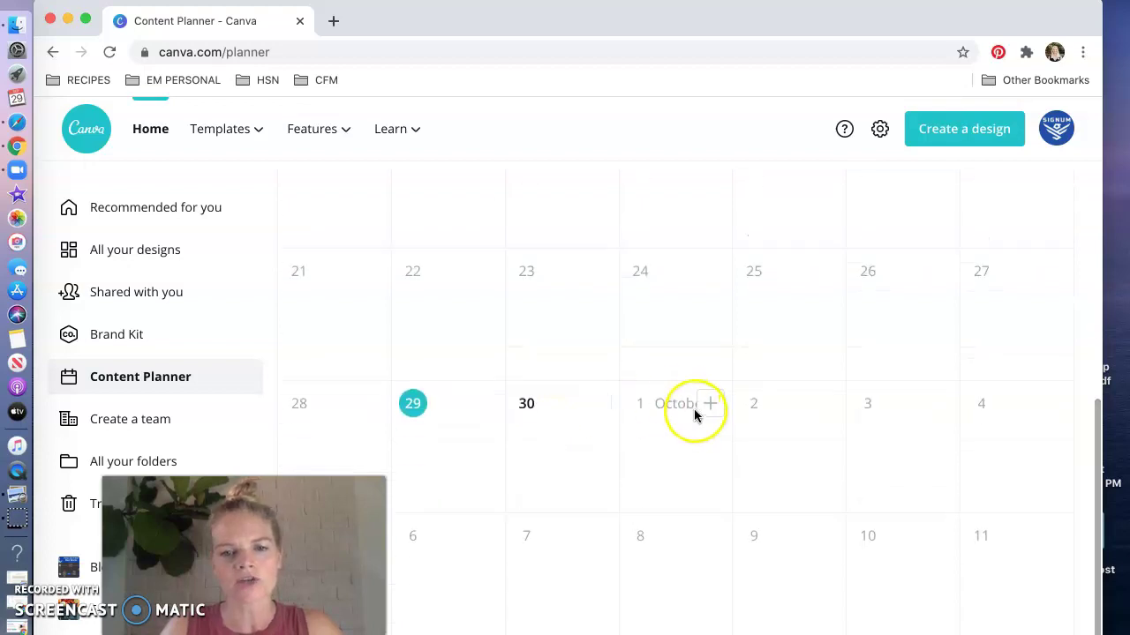
pyautogui.click(711, 404)
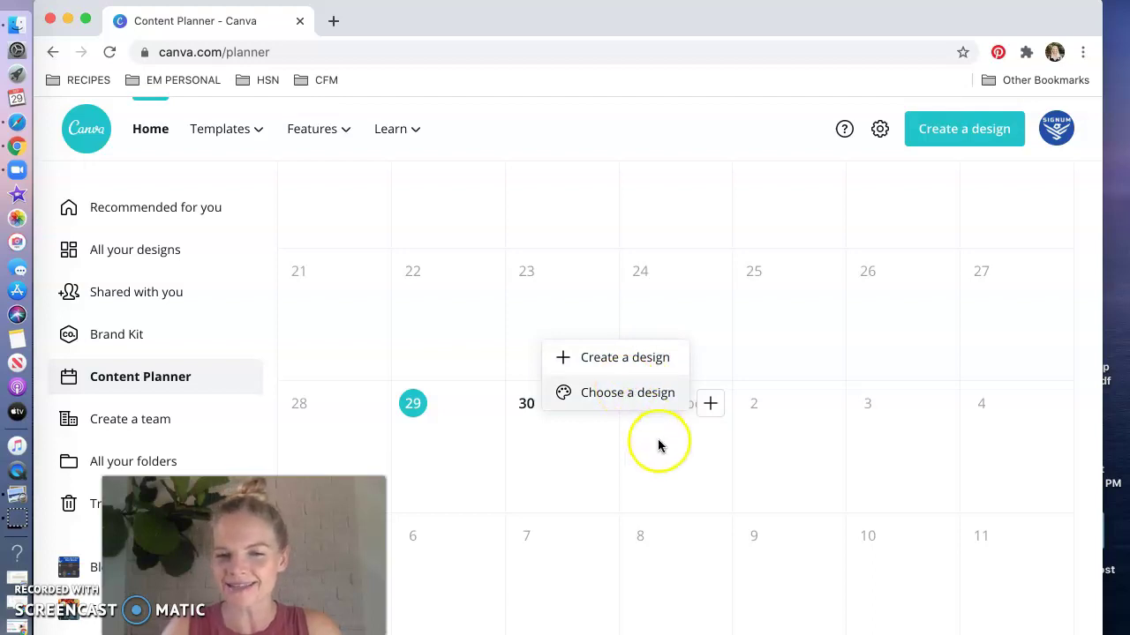
pyautogui.click(670, 468)
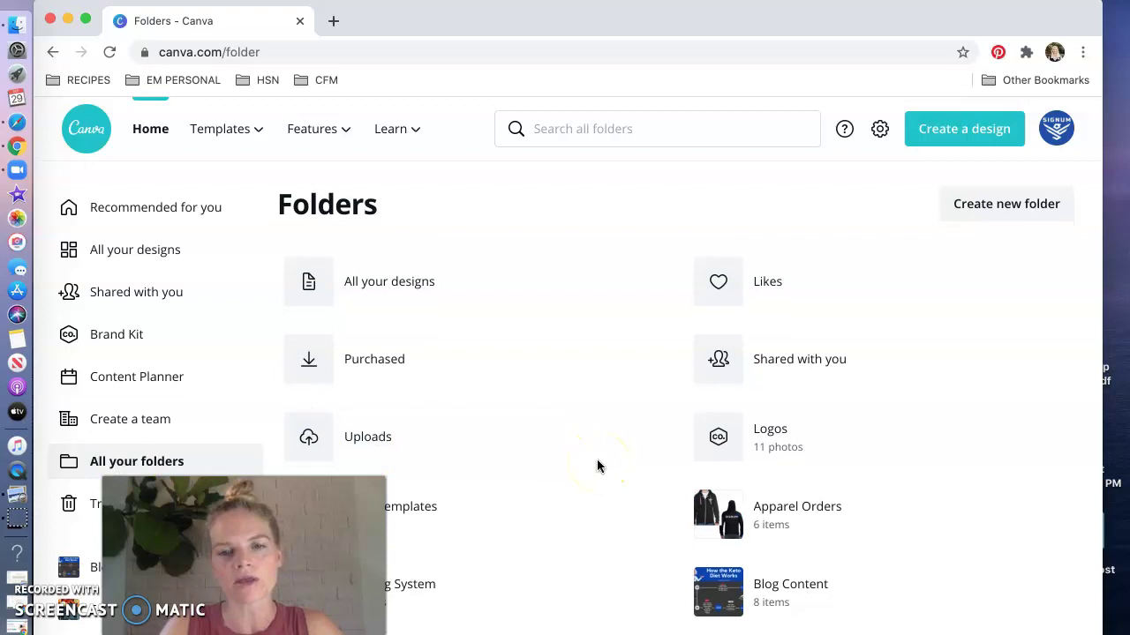
# Step: Scroll through the full folders list, then go back to the Canva home page
pyautogui.scroll(-3, 598, 461)
pyautogui.scroll(-5, 598, 460)
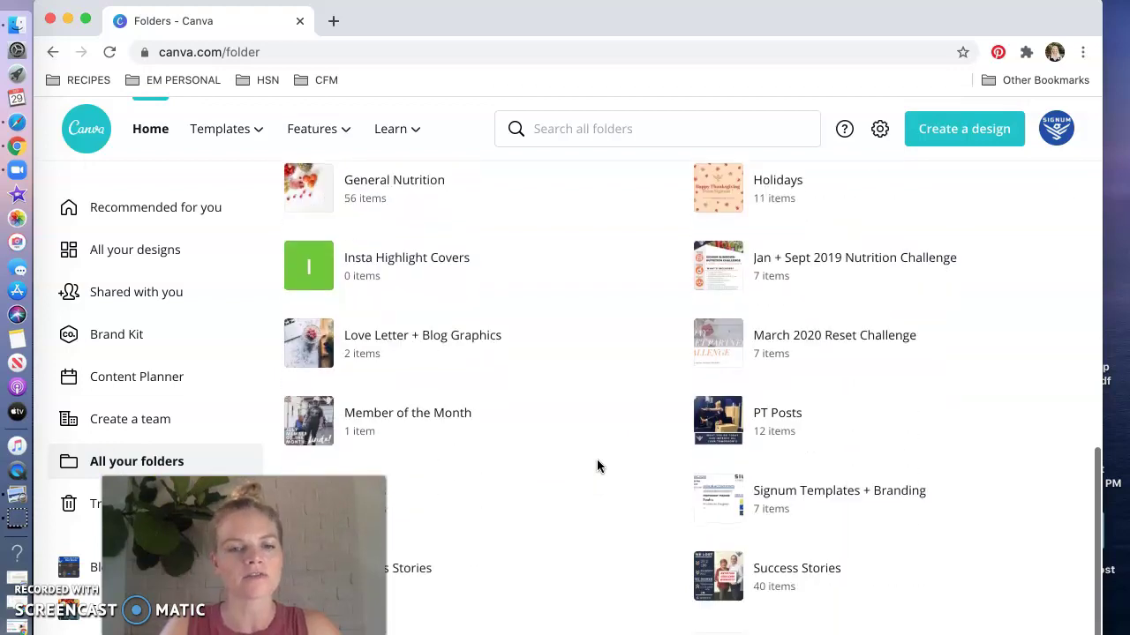
pyautogui.scroll(8, 597, 466)
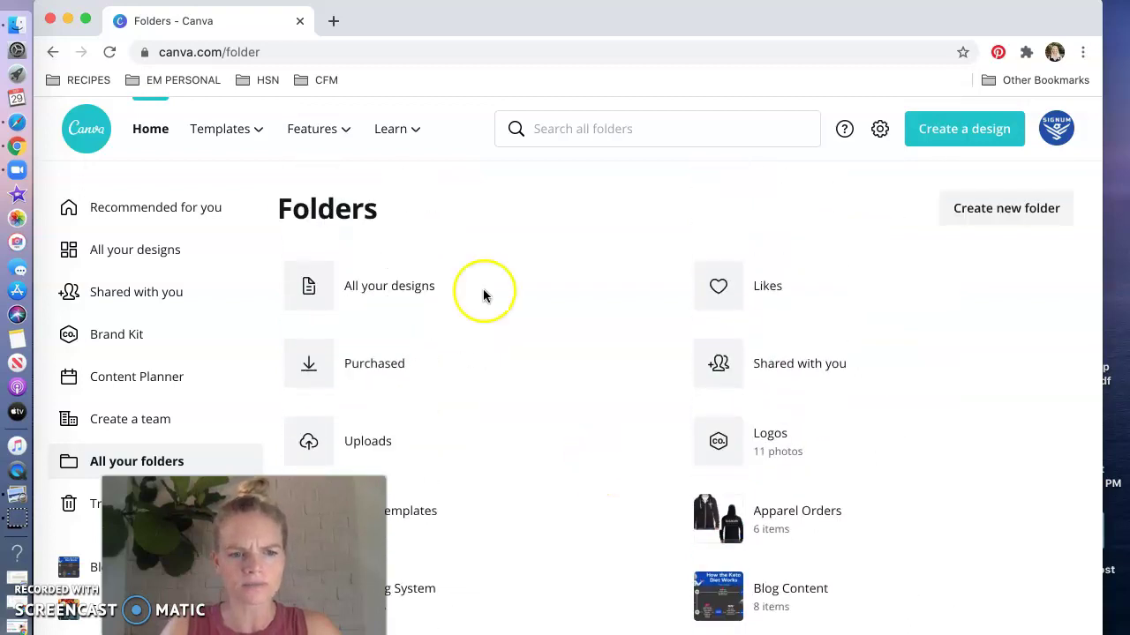
pyautogui.click(81, 126)
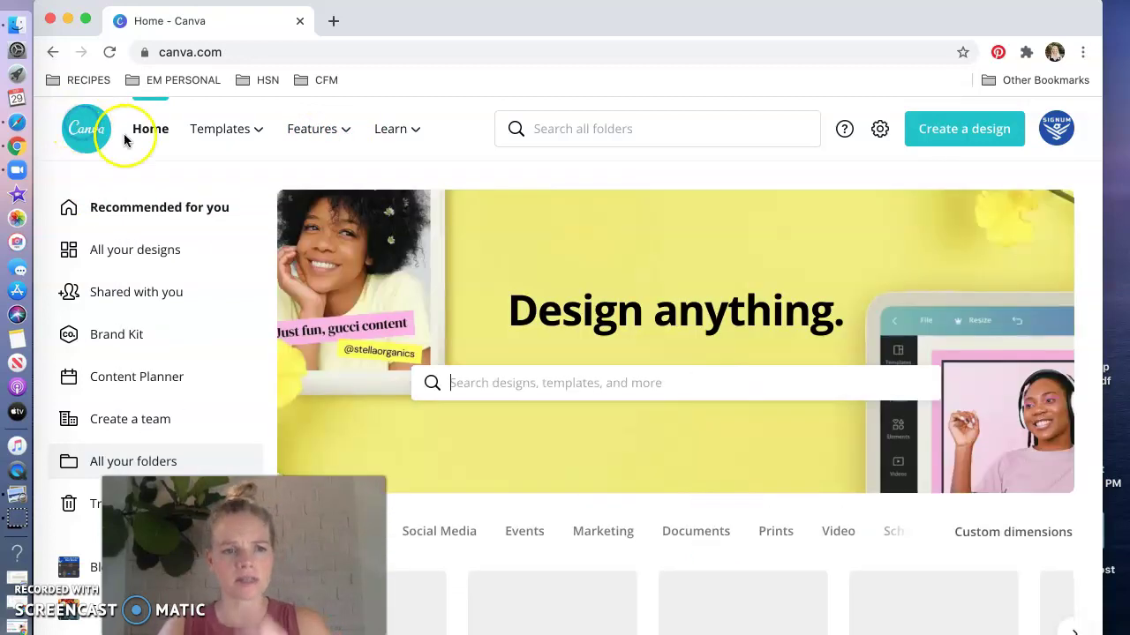
# Step: Create a blank Instagram Post (1080 × 1080 px) from the Create a design menu
pyautogui.click(954, 139)
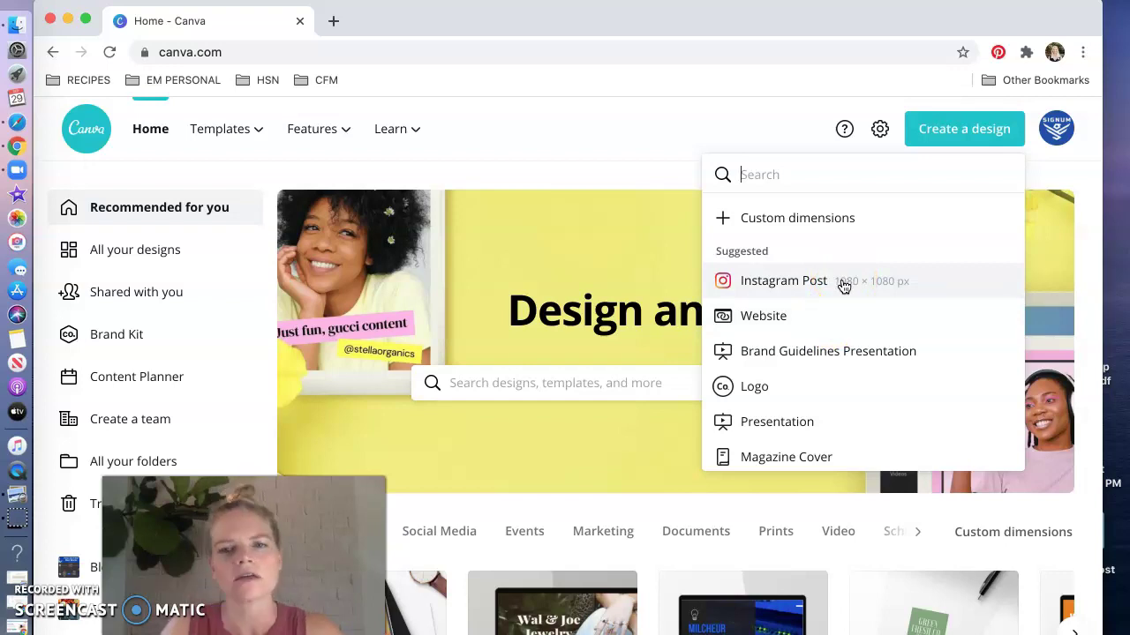
pyautogui.click(780, 279)
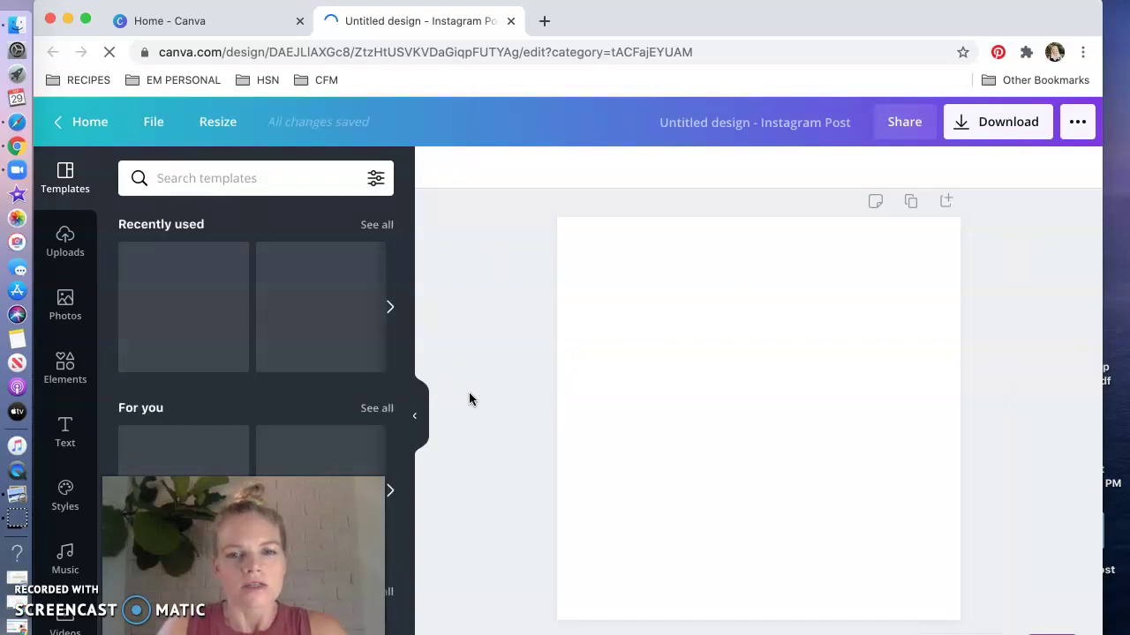
pyautogui.click(838, 515)
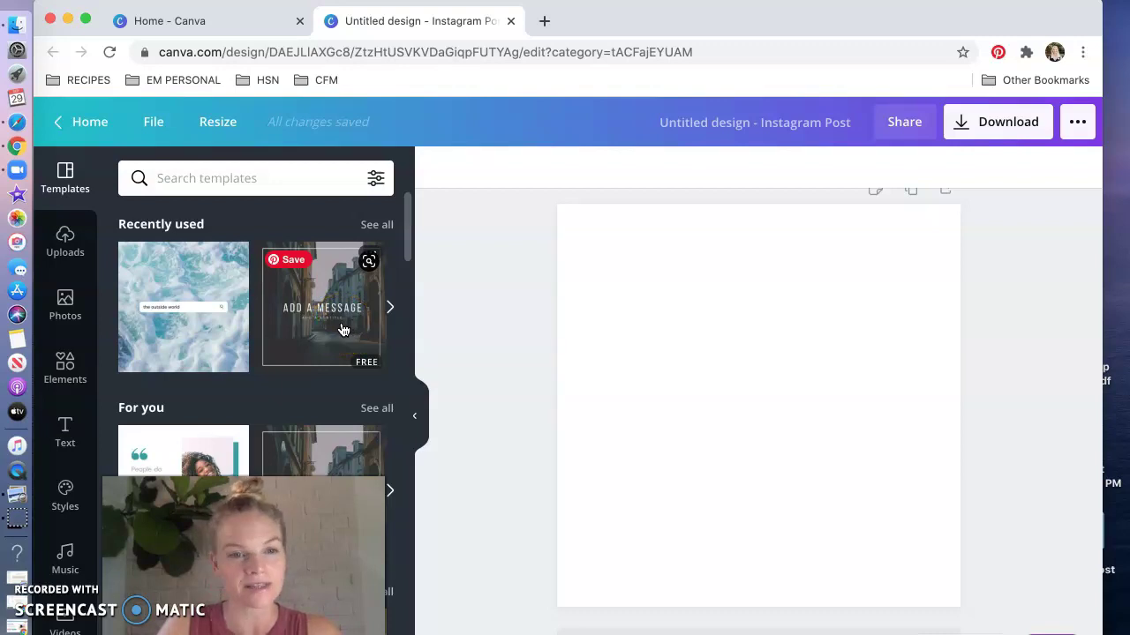
pyautogui.click(308, 314)
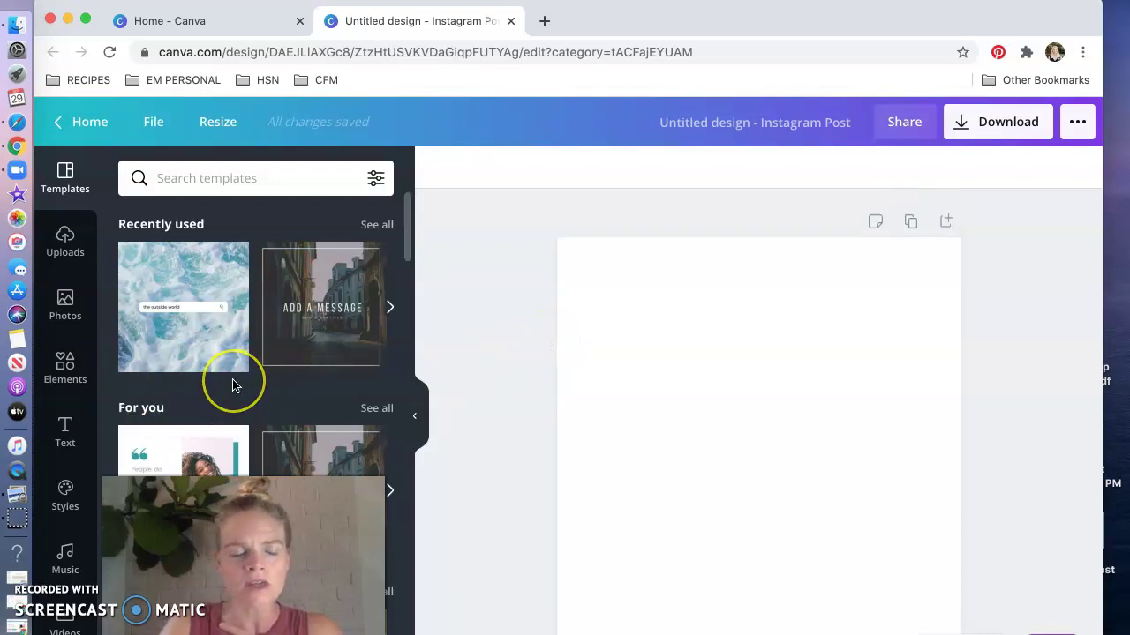
pyautogui.scroll(-1, 285, 327)
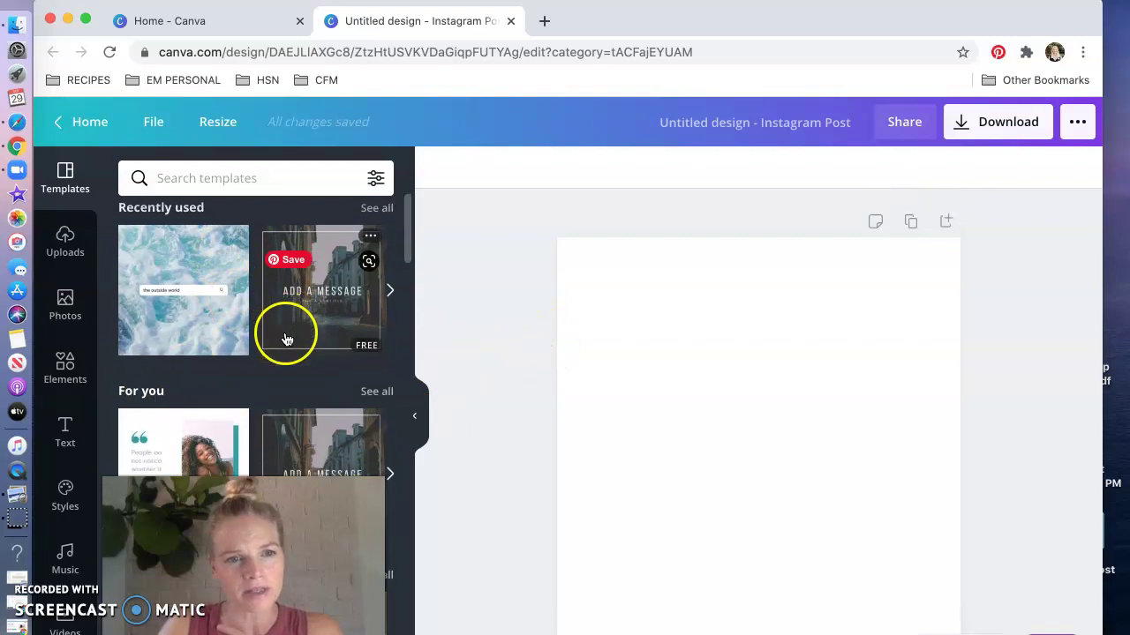
pyautogui.scroll(-3, 253, 323)
pyautogui.scroll(-1, 250, 344)
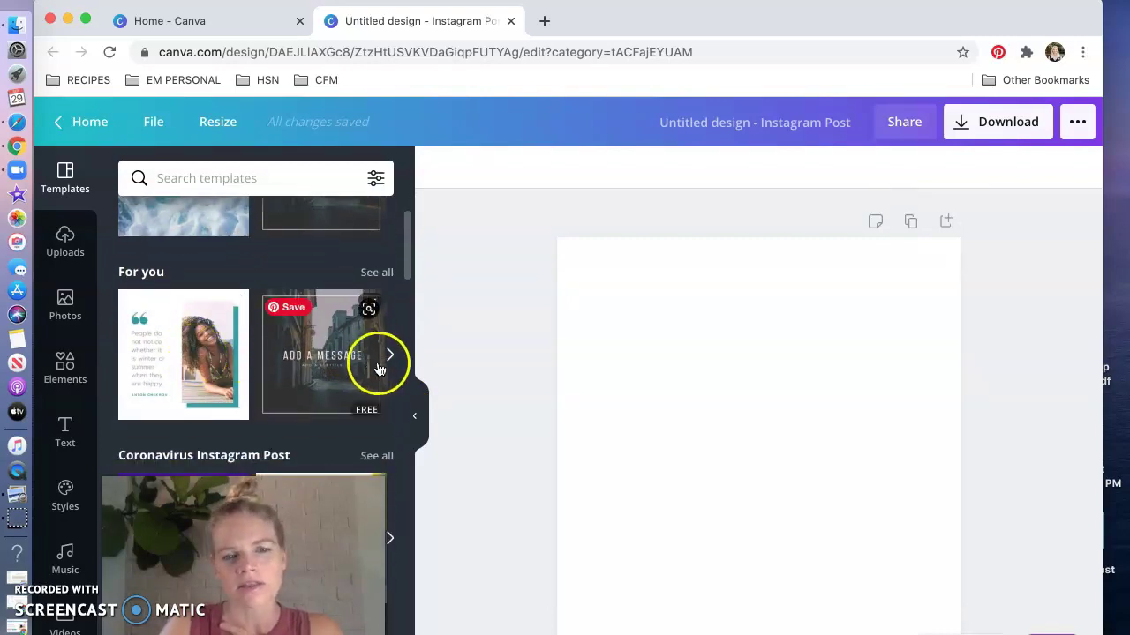
pyautogui.scroll(-4, 285, 382)
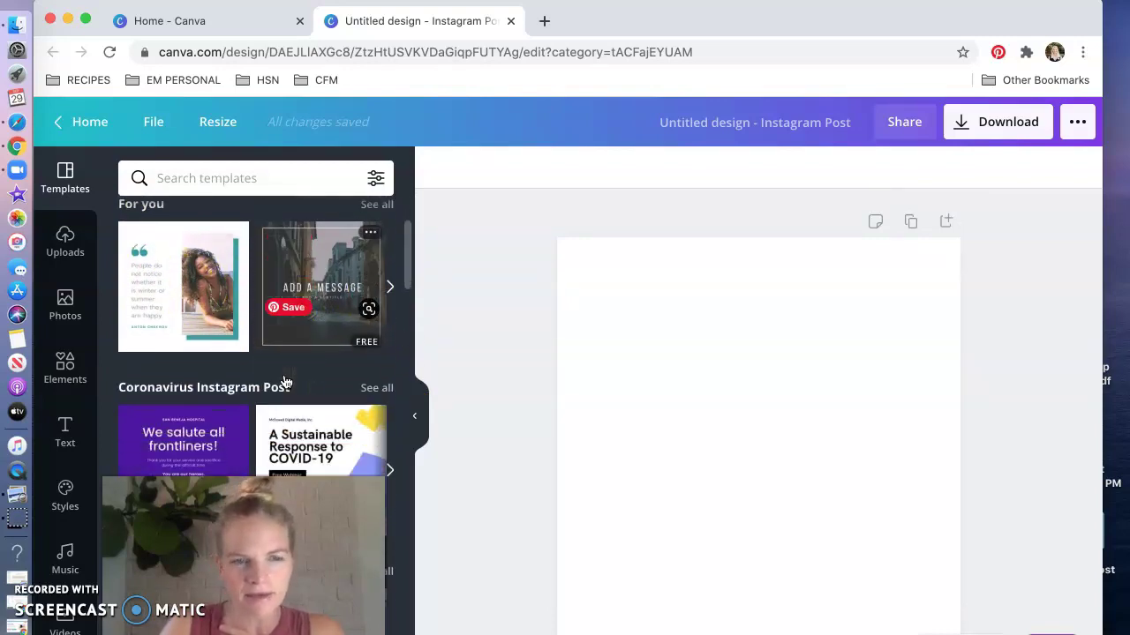
pyautogui.scroll(-3, 285, 382)
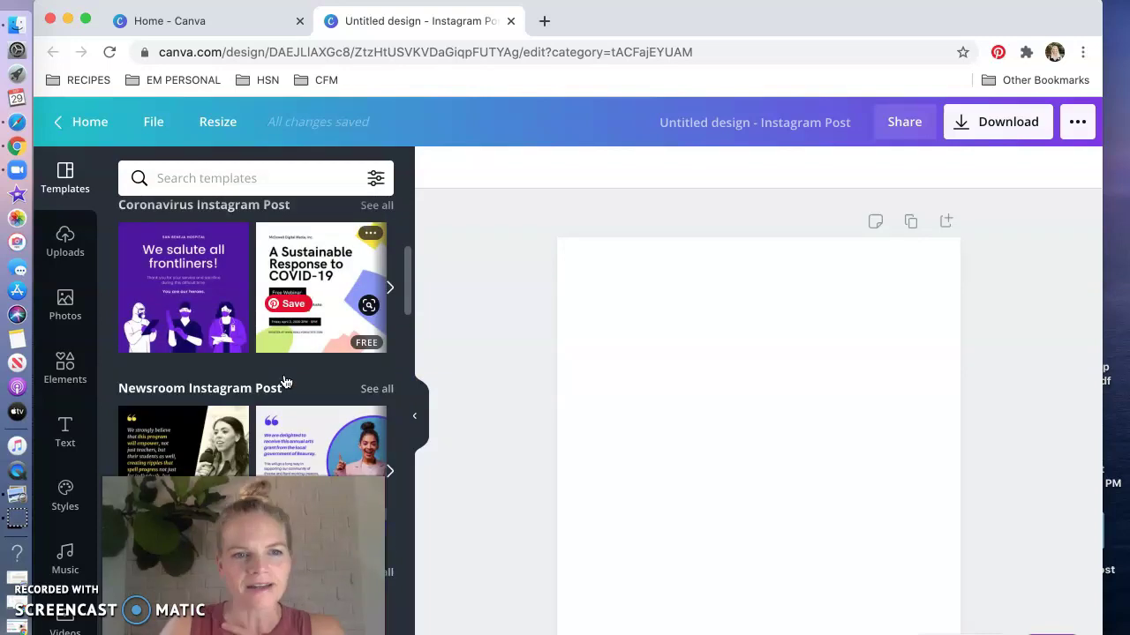
pyautogui.scroll(-7, 282, 415)
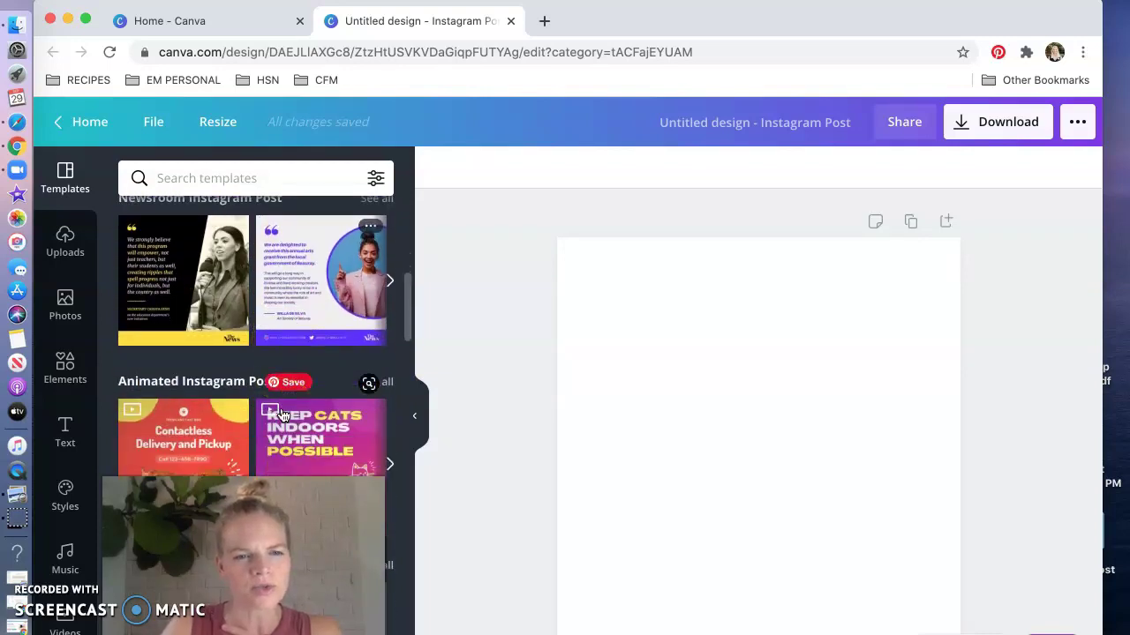
pyautogui.scroll(-5, 284, 467)
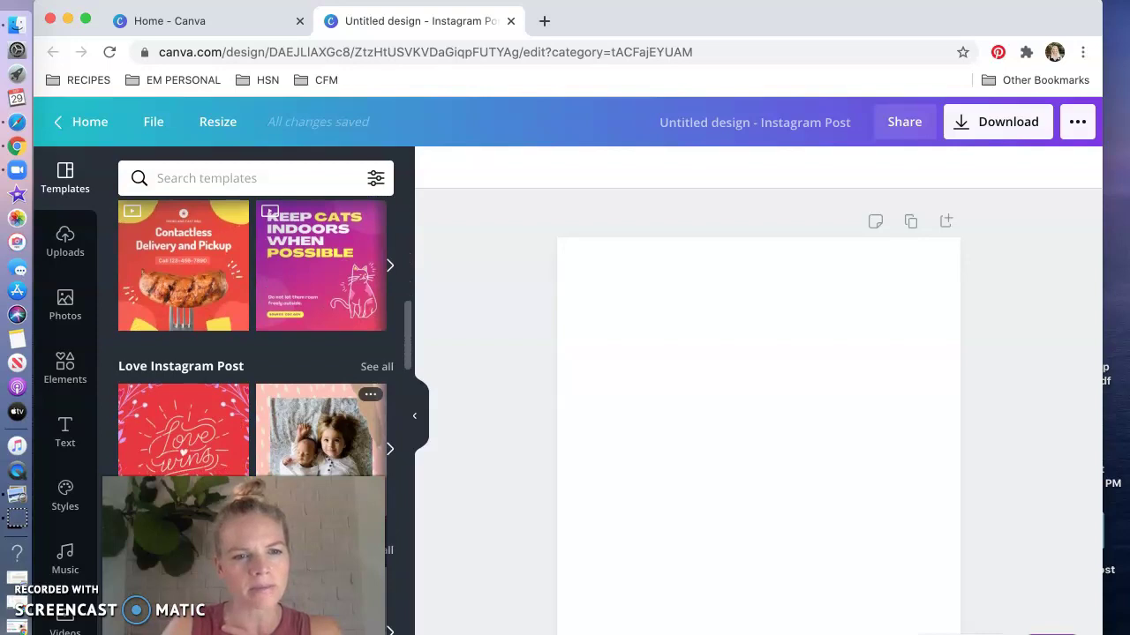
pyautogui.scroll(20, 320, 450)
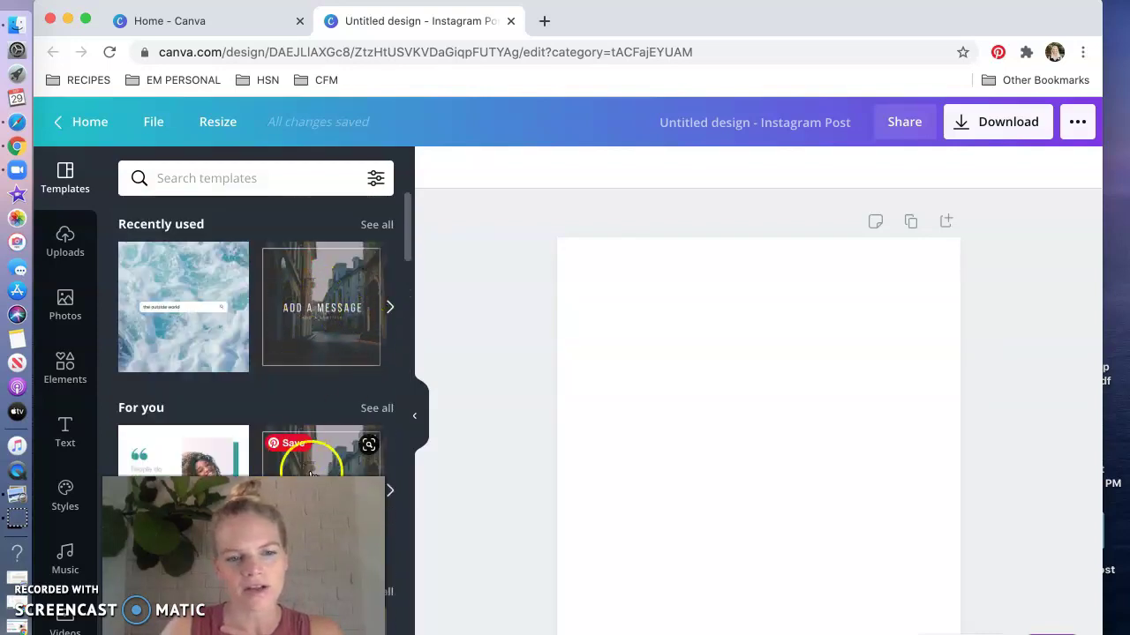
# Step: Apply the street-photo ADD A MESSAGE template from Recently used to the blank post
pyautogui.click(324, 313)
pyautogui.click(695, 330)
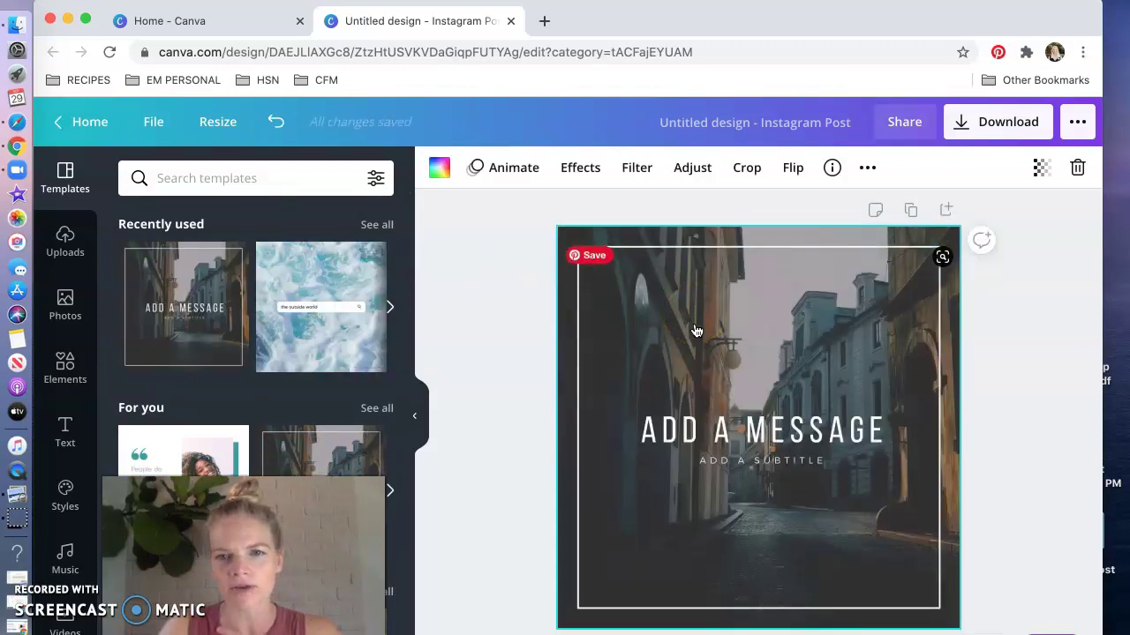
pyautogui.click(1021, 298)
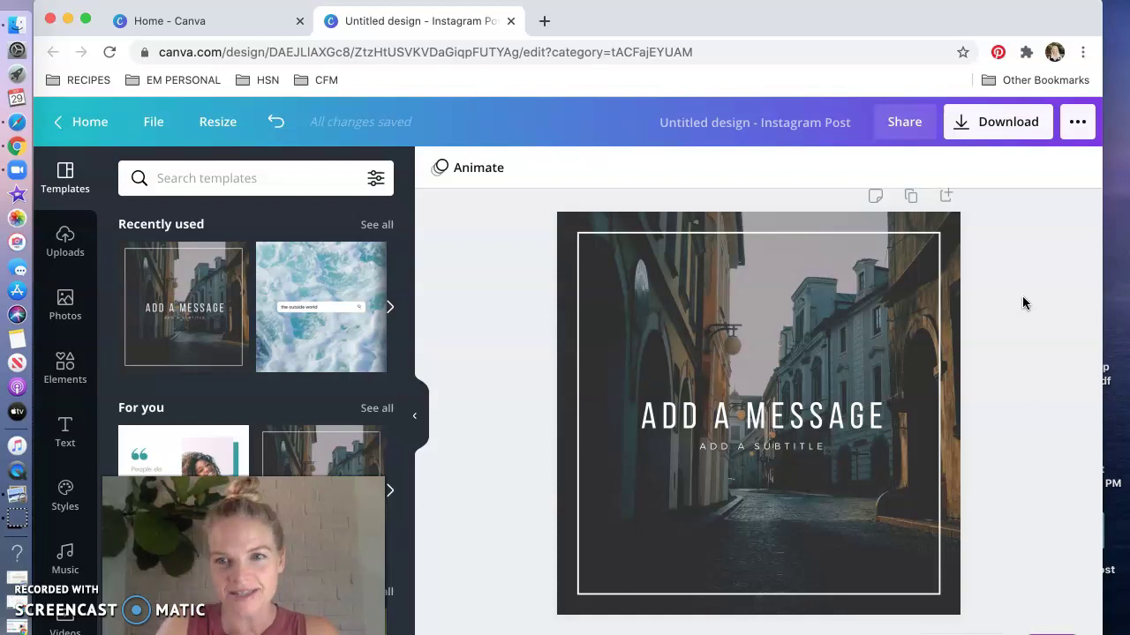
pyautogui.click(910, 300)
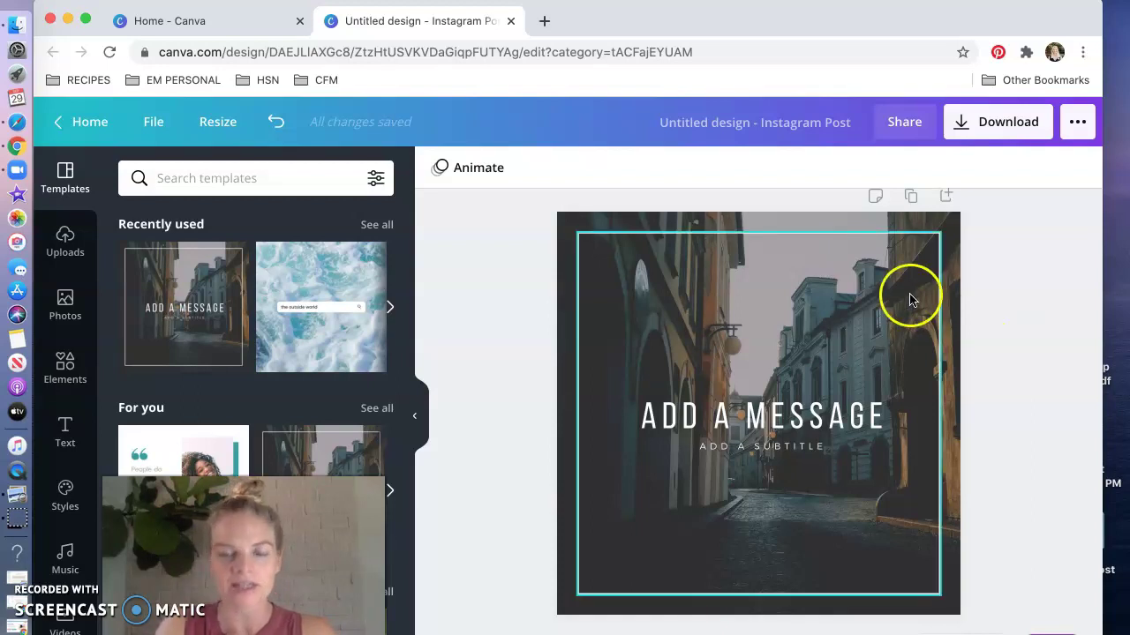
# Step: Select the white border frame and drag it toward the page's lower-left corner
pyautogui.click(794, 305)
pyautogui.click(959, 327)
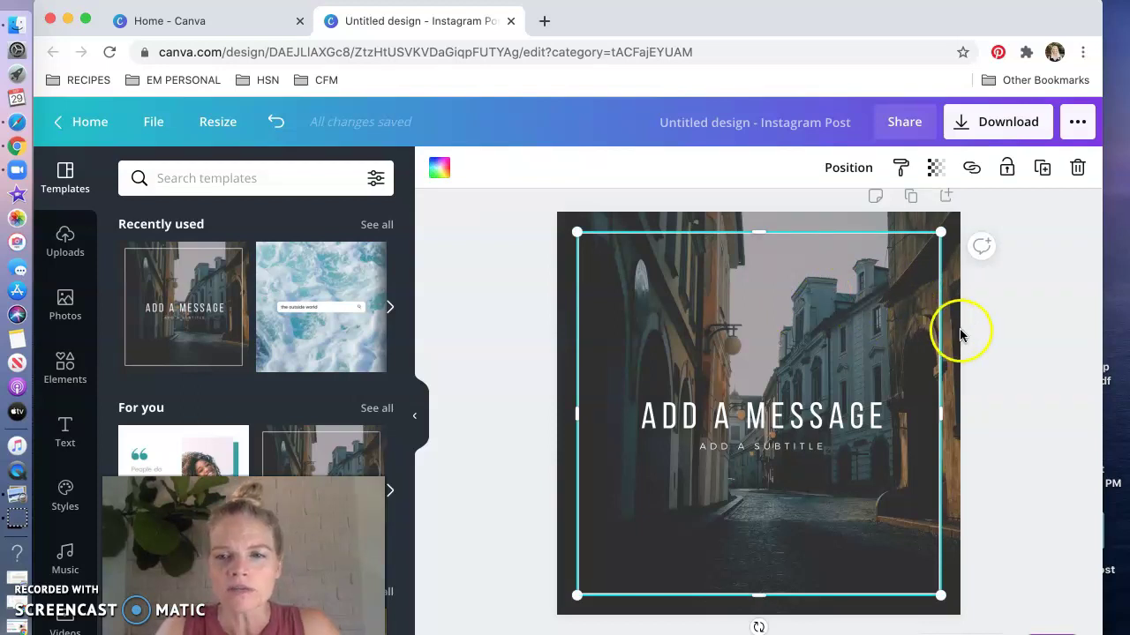
pyautogui.click(926, 279)
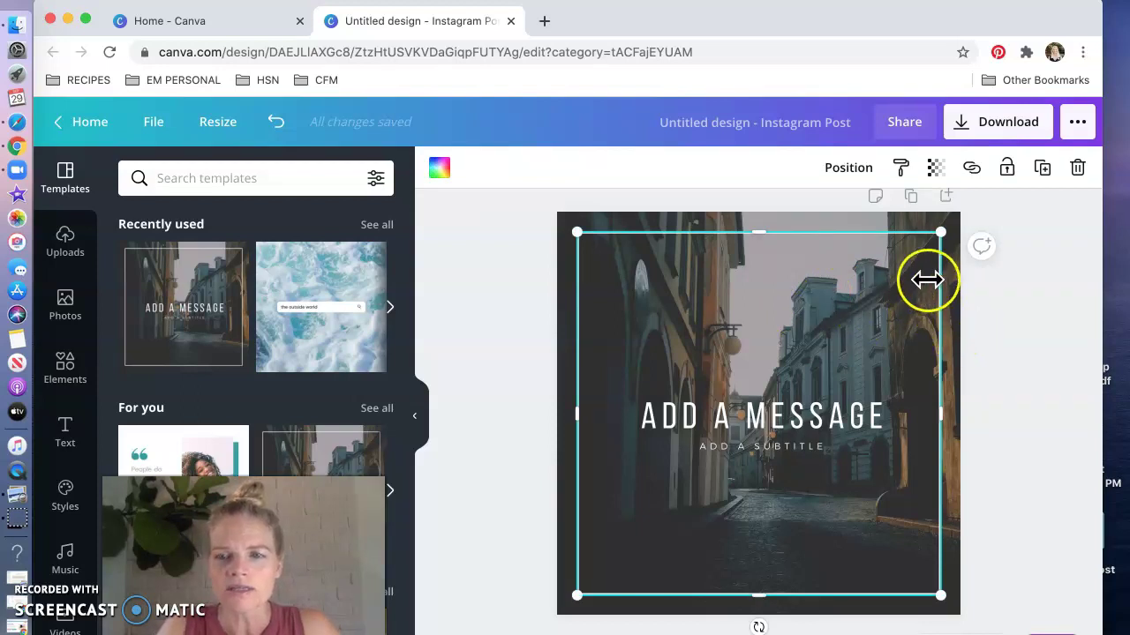
pyautogui.click(991, 346)
pyautogui.click(935, 317)
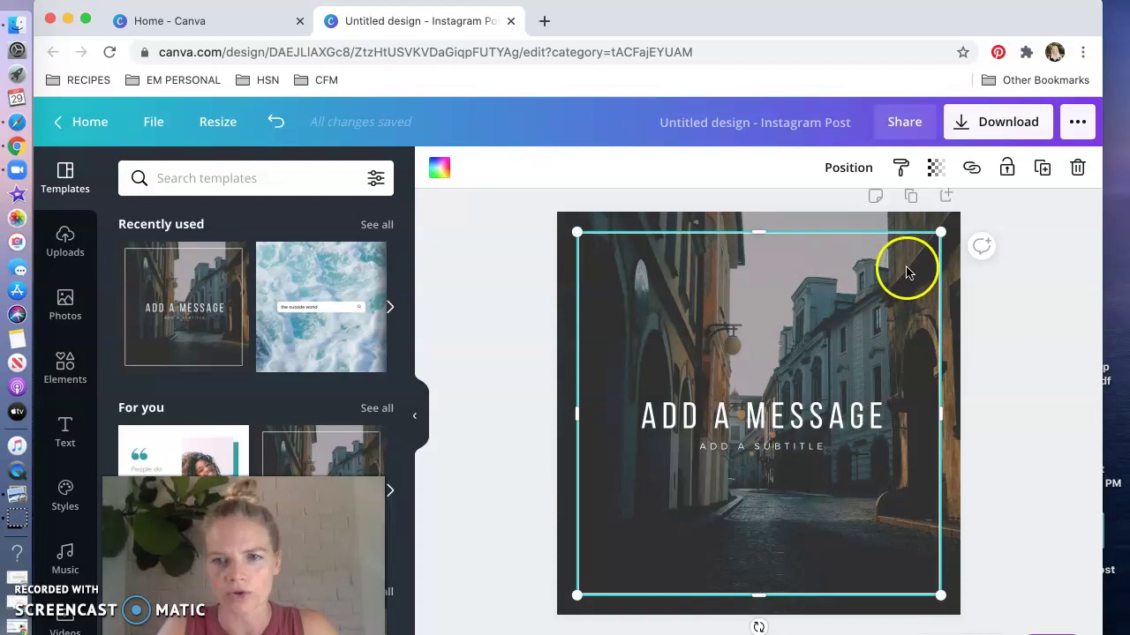
pyautogui.moveTo(906, 270)
pyautogui.mouseDown()
pyautogui.moveTo(867, 336)
pyautogui.moveTo(885, 284)
pyautogui.moveTo(912, 280)
pyautogui.moveTo(886, 274)
pyautogui.mouseUp()
pyautogui.click(943, 278)
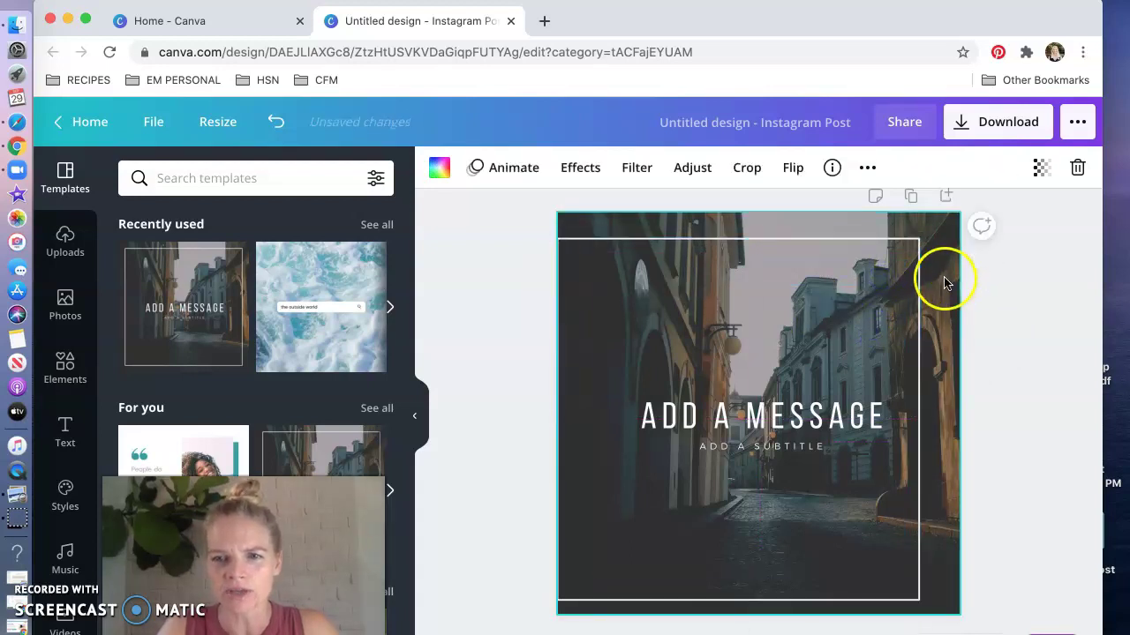
pyautogui.click(885, 277)
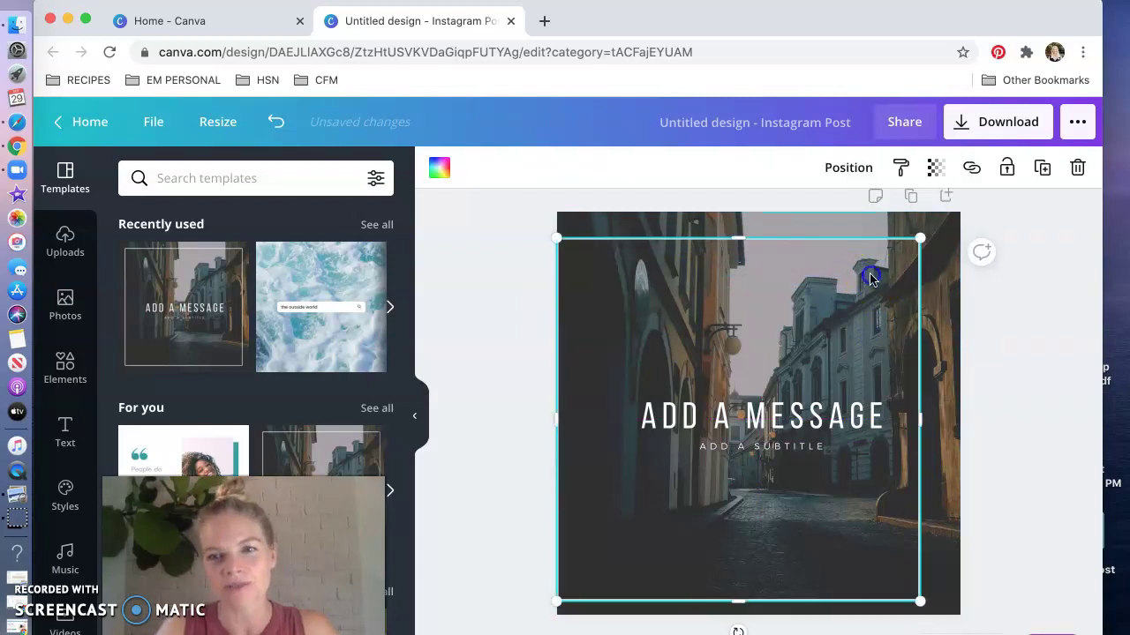
pyautogui.moveTo(874, 277); pyautogui.dragTo(657, 462)
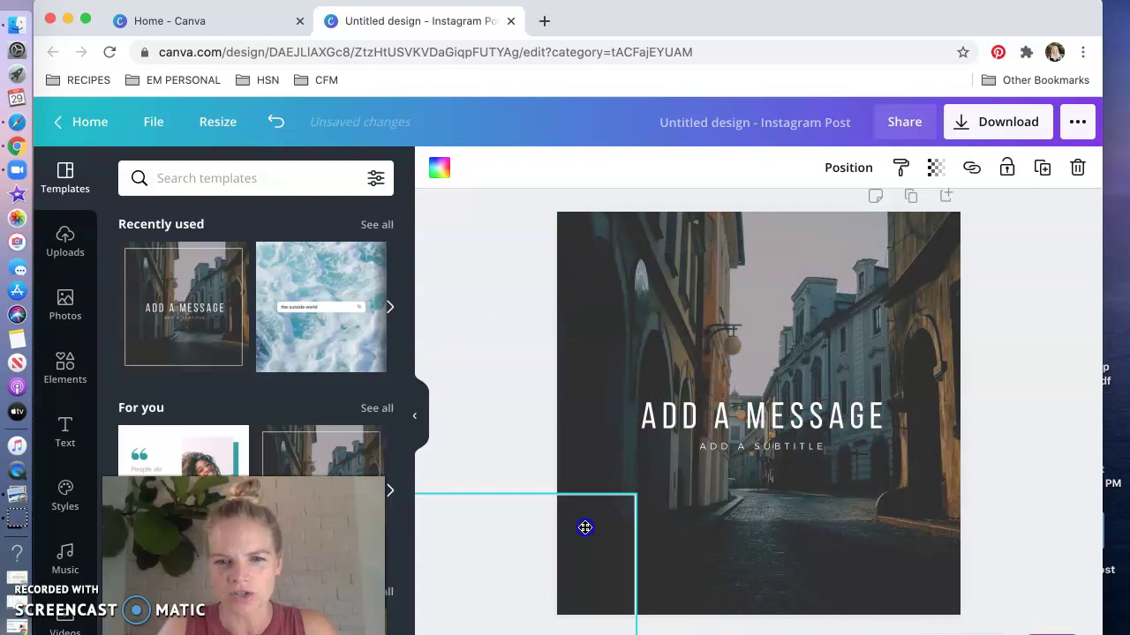
pyautogui.moveTo(584, 528); pyautogui.dragTo(563, 566)
# Step: Delete the street background photo and deselect, leaving a blank white page
pyautogui.click(915, 529)
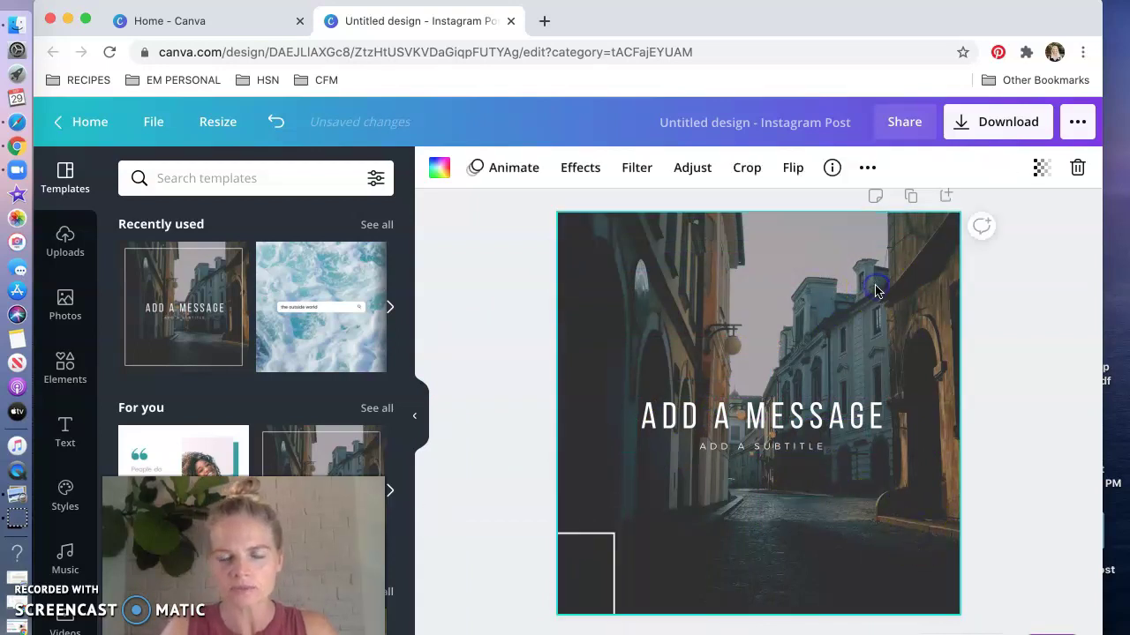
pyautogui.press('Delete')
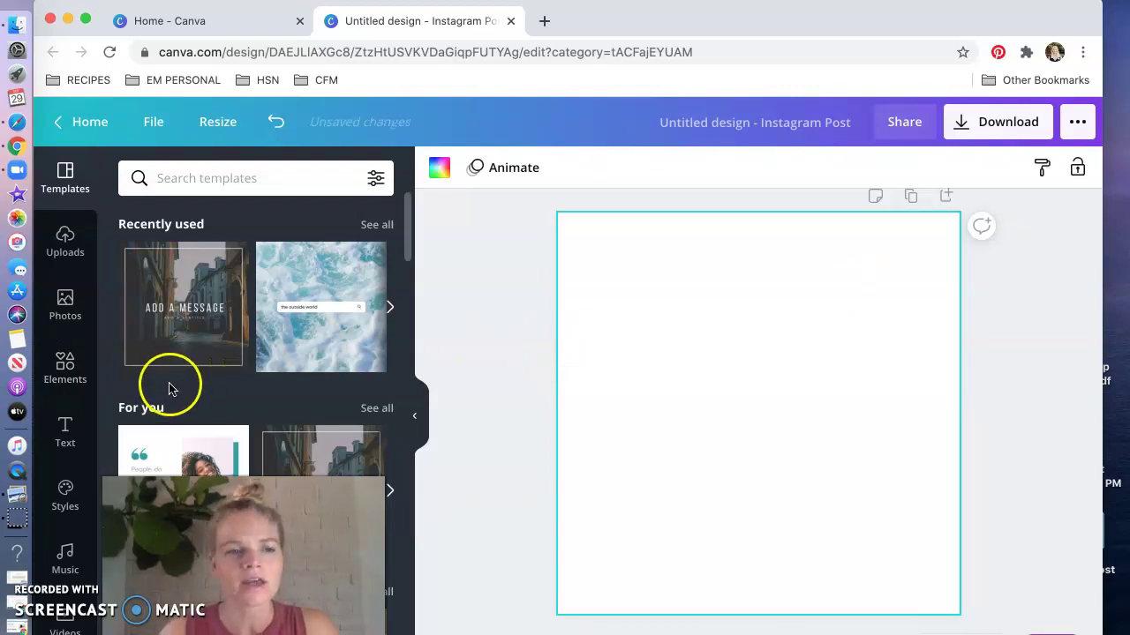
pyautogui.press('t')
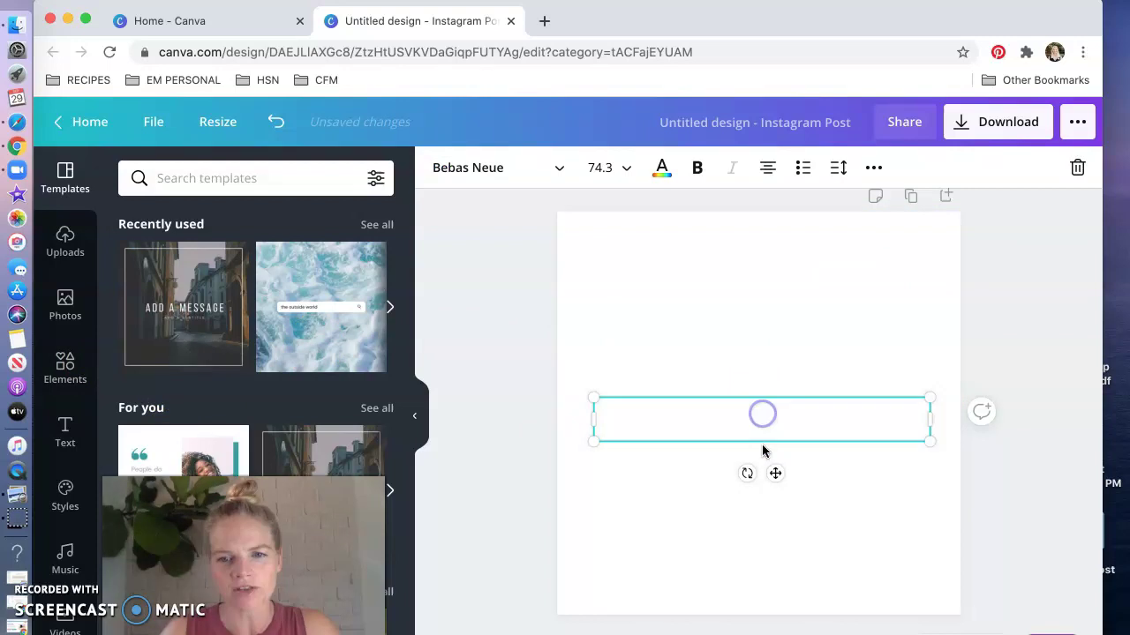
pyautogui.click(820, 315)
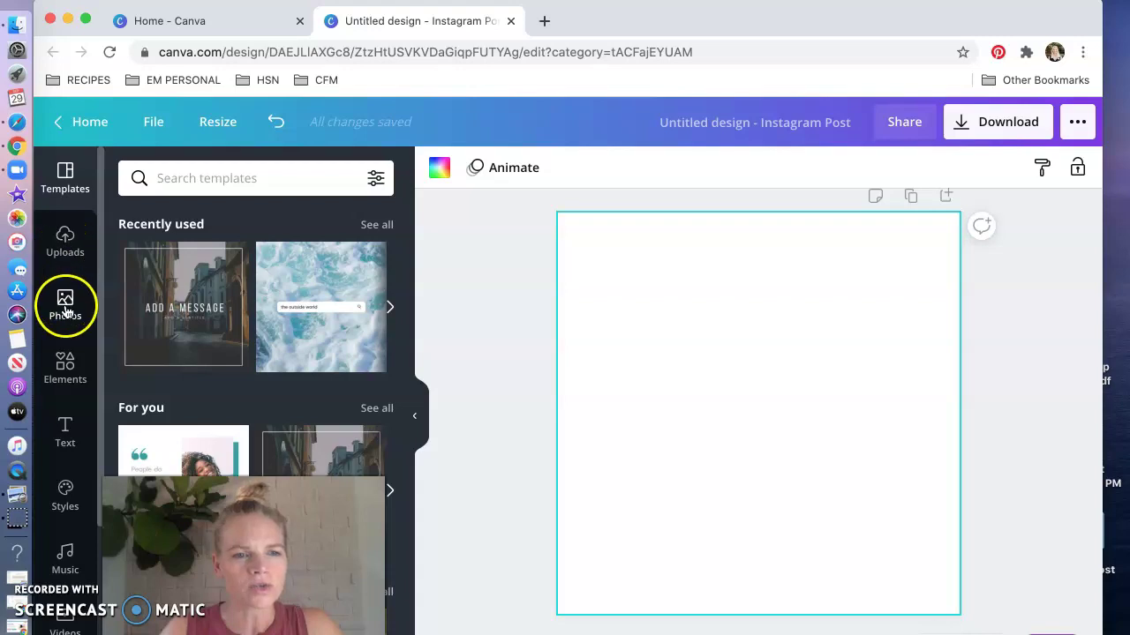
# Step: Add the uploaded protein-pancake photo from Uploads to the post
pyautogui.click(67, 240)
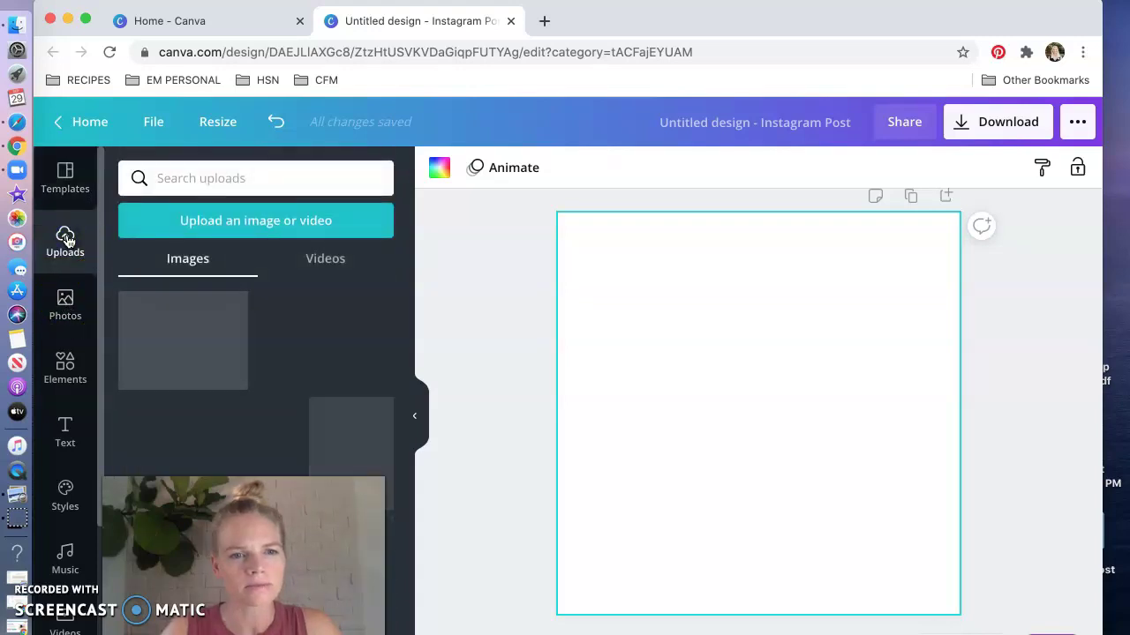
pyautogui.scroll(-5, 221, 441)
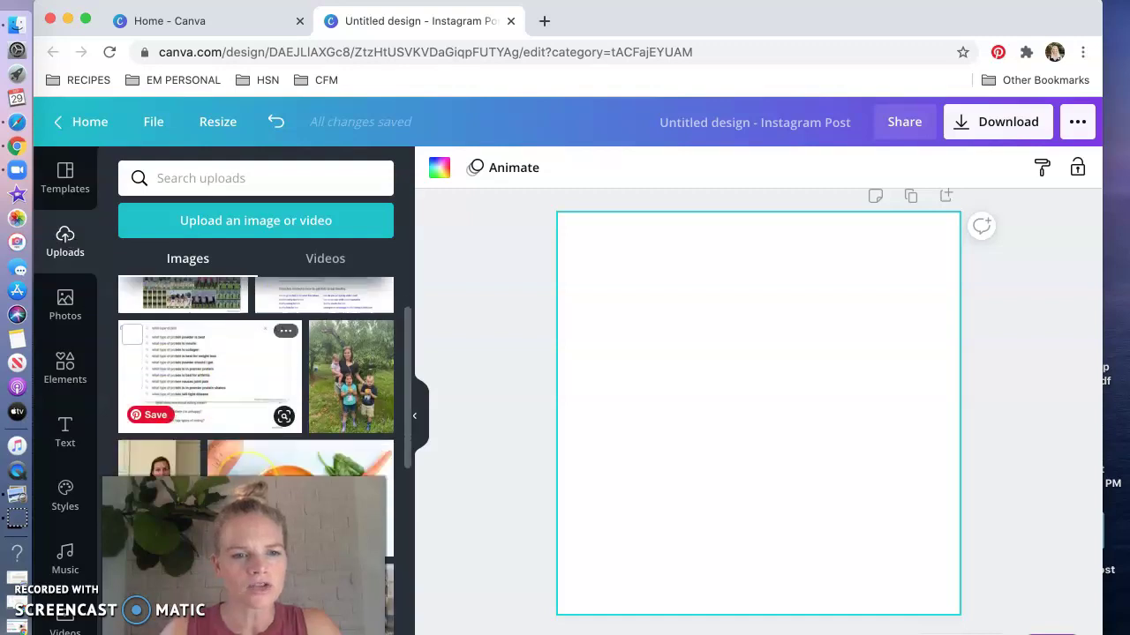
pyautogui.scroll(-1, 256, 459)
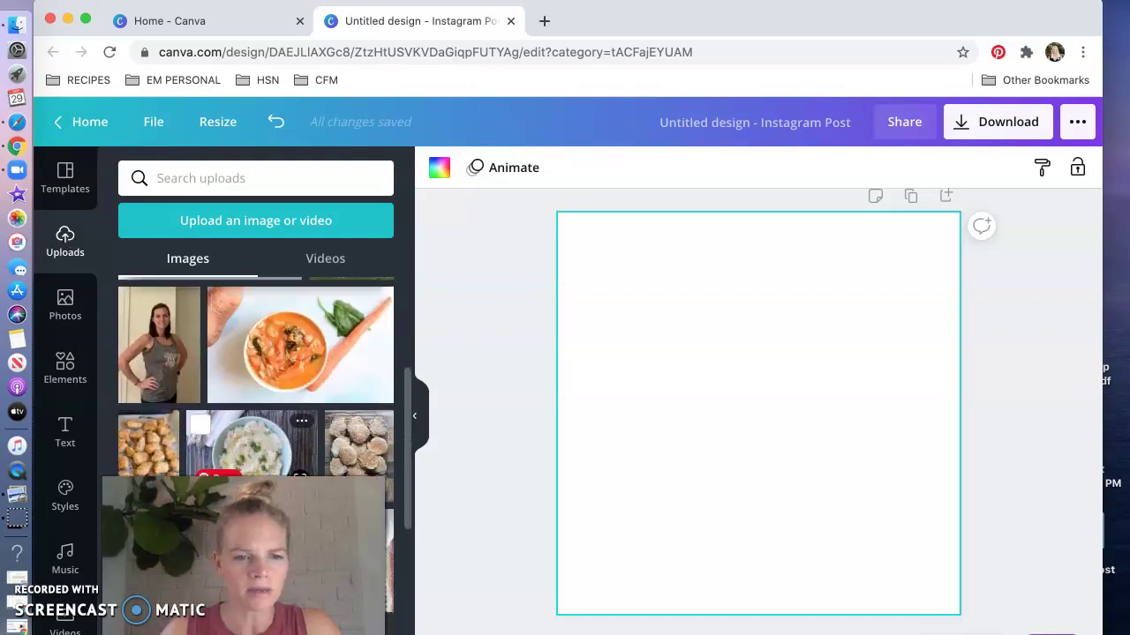
pyautogui.click(358, 444)
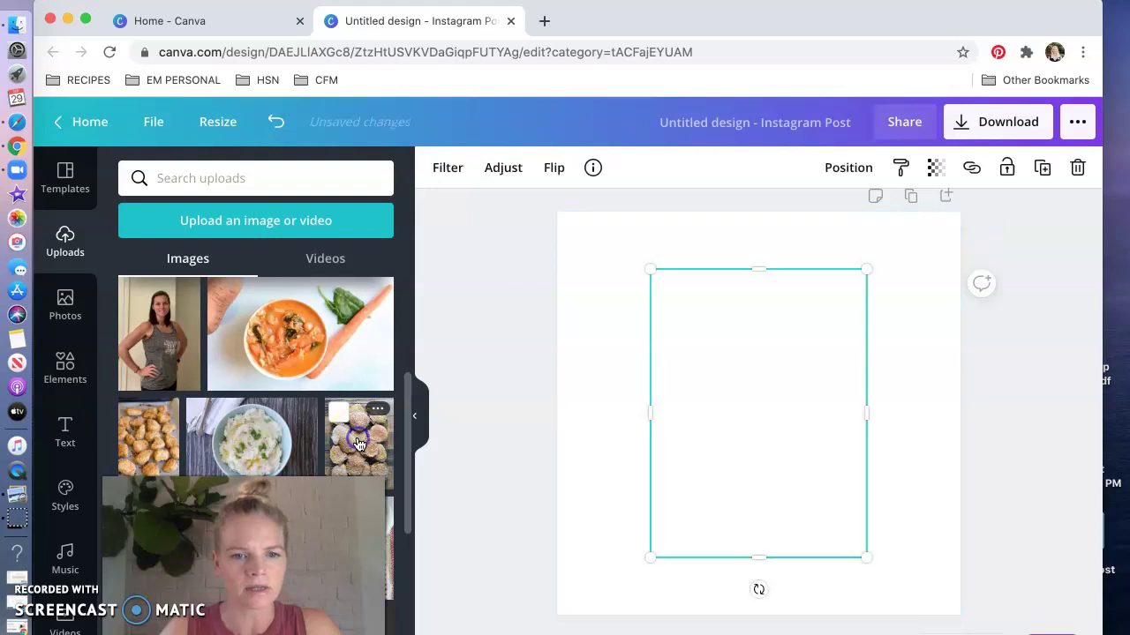
# Step: Stretch the pancake photo's top, bottom, right and left edges to fill the square page
pyautogui.moveTo(760, 265); pyautogui.dragTo(756, 209)
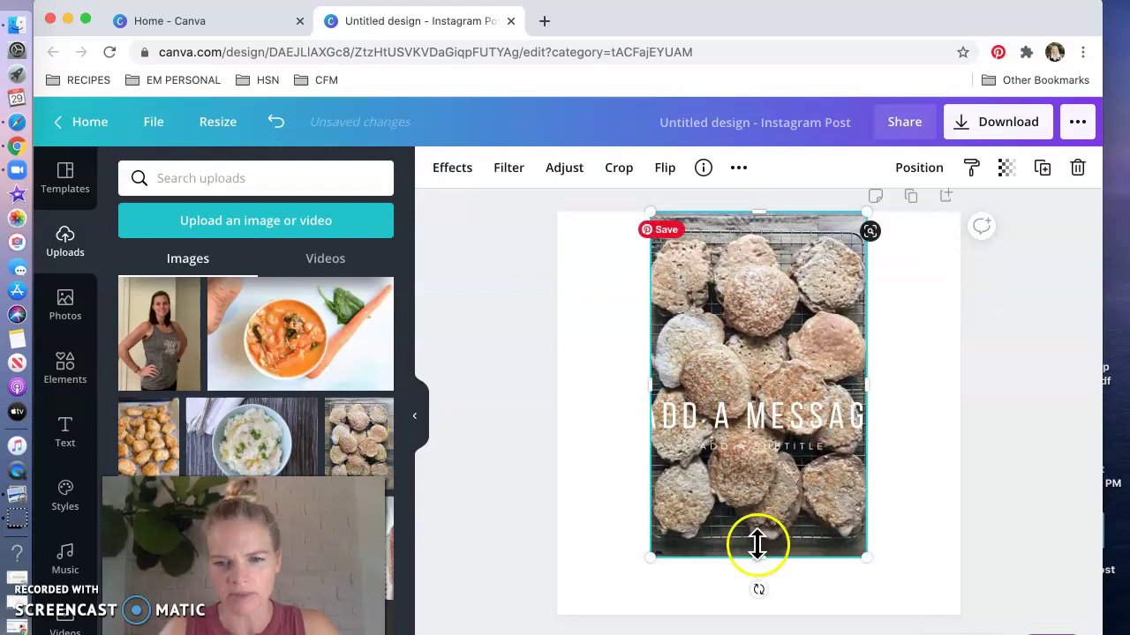
pyautogui.moveTo(757, 557); pyautogui.dragTo(764, 609)
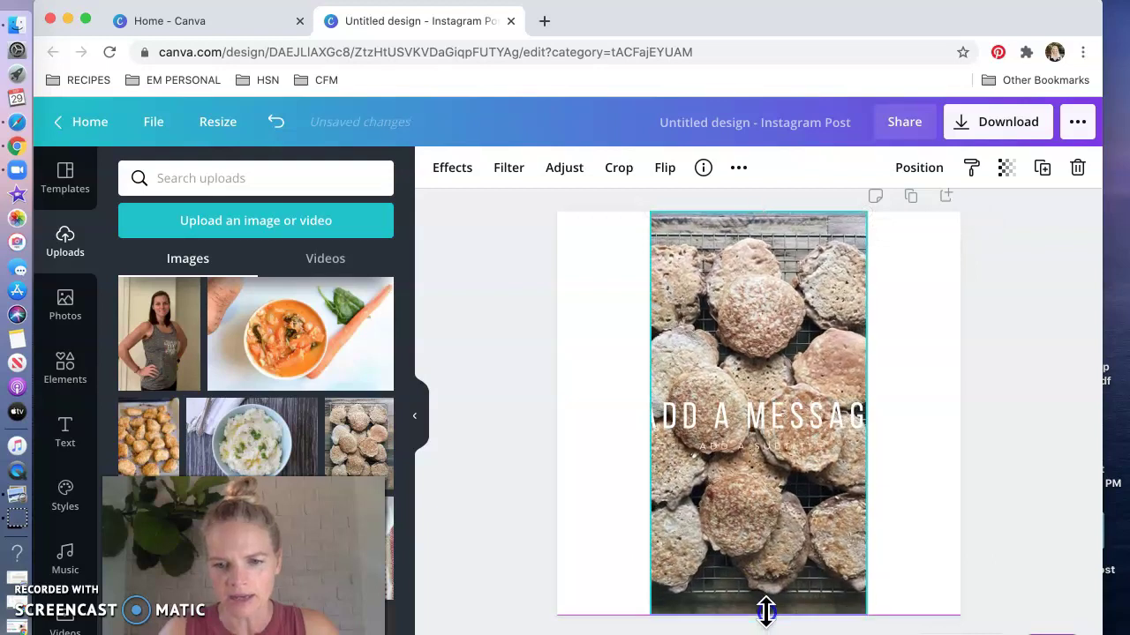
pyautogui.moveTo(866, 416); pyautogui.dragTo(962, 418)
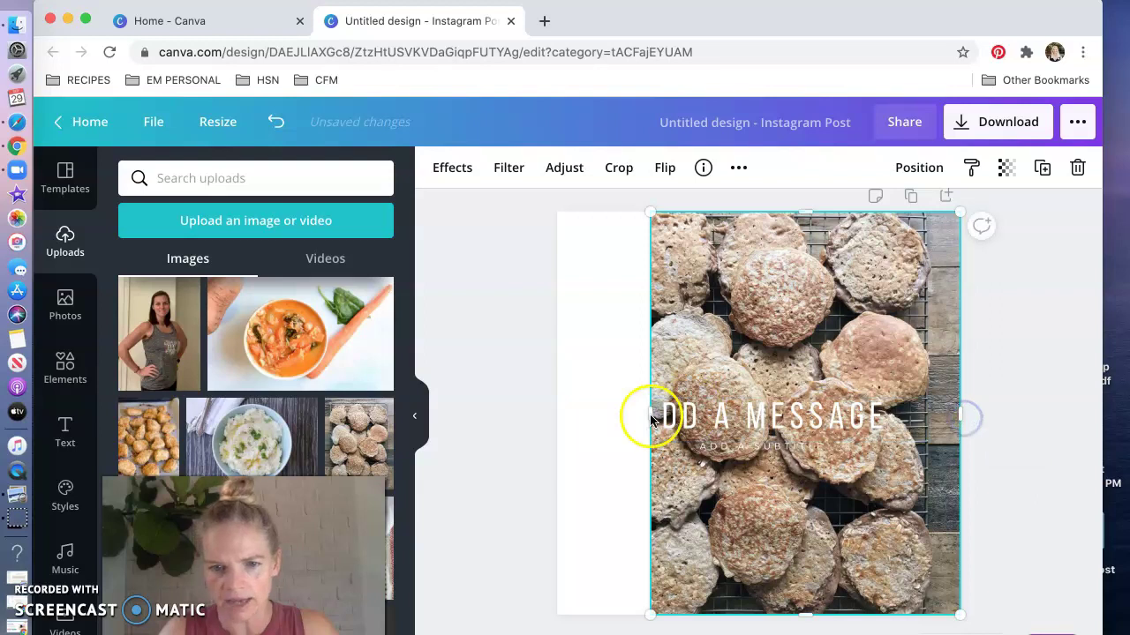
pyautogui.moveTo(647, 416); pyautogui.dragTo(547, 390)
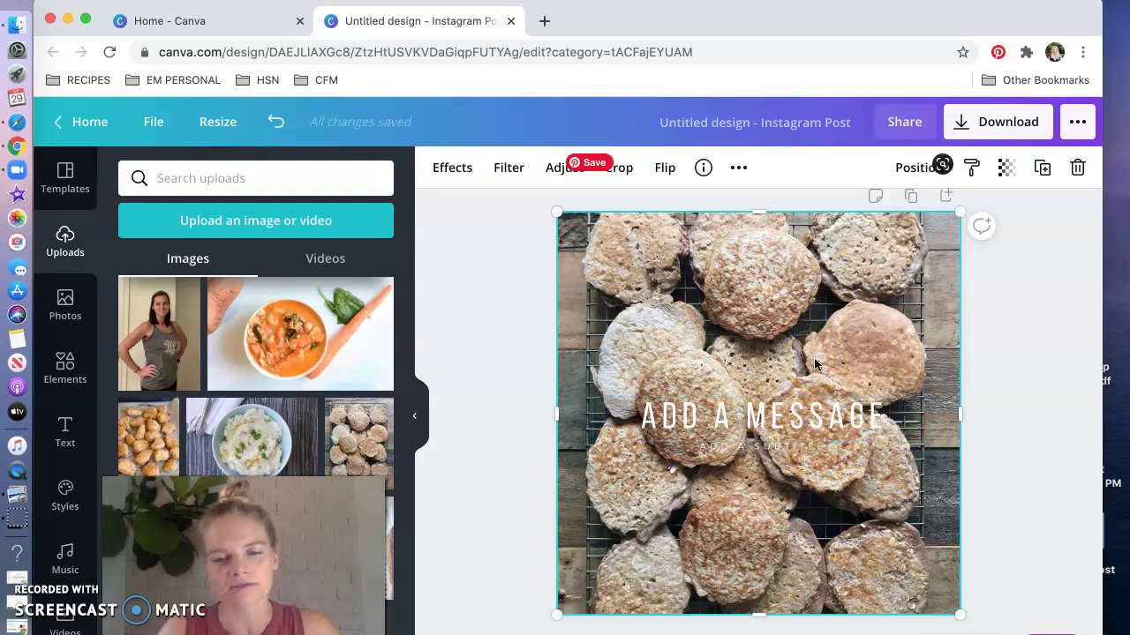
pyautogui.click(846, 340)
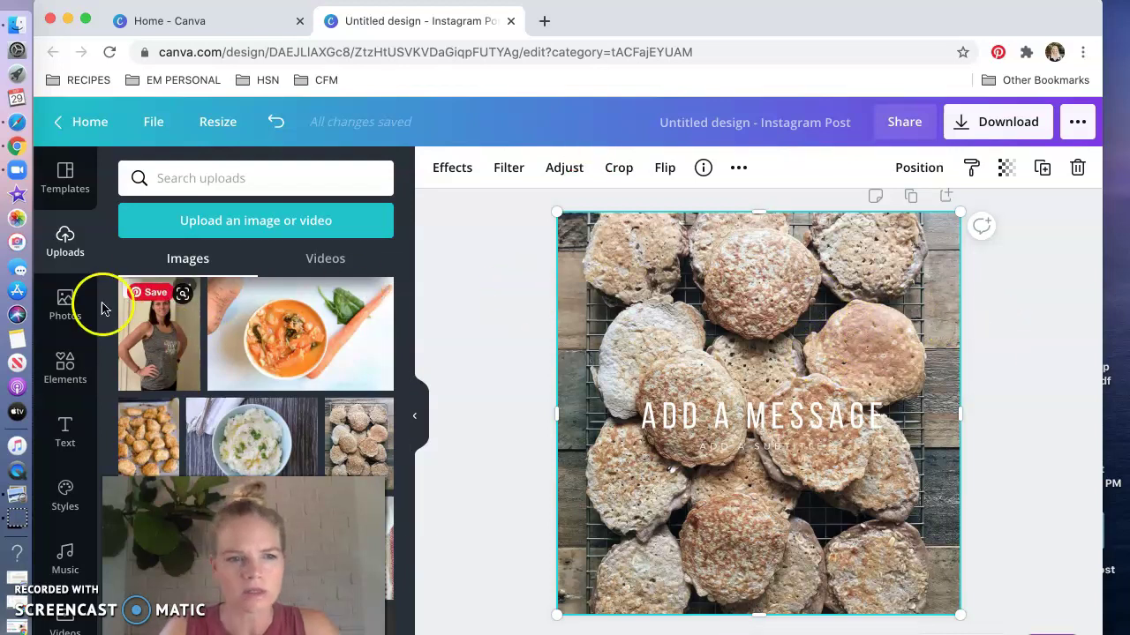
# Step: Add a 'square' element and resize it to cover the whole post
pyautogui.click(67, 365)
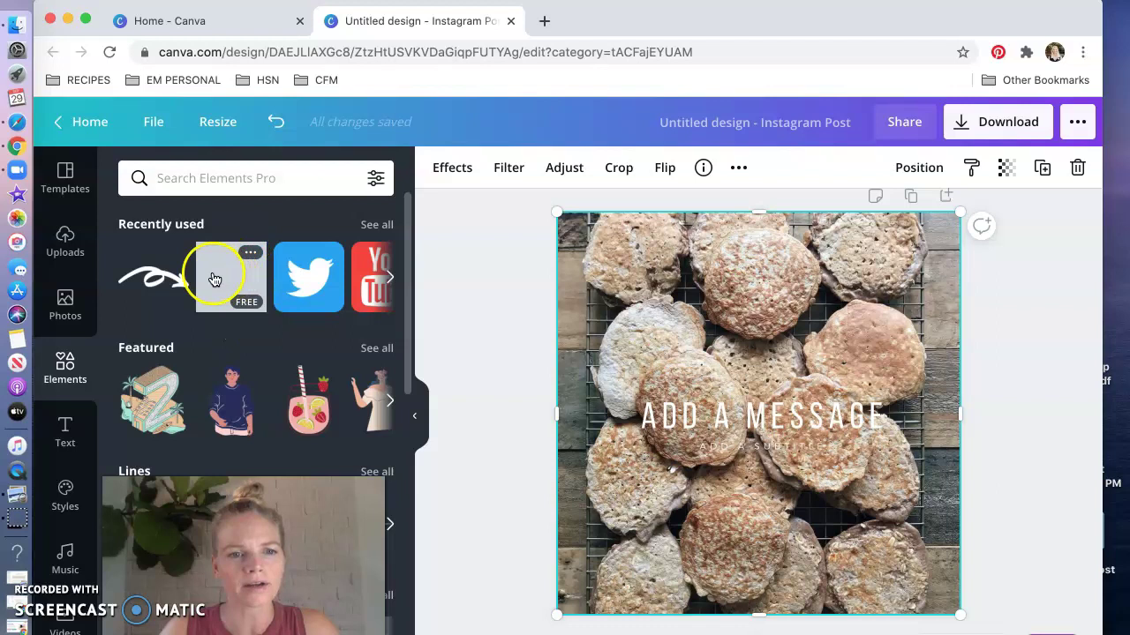
pyautogui.click(237, 180)
pyautogui.write('squ')
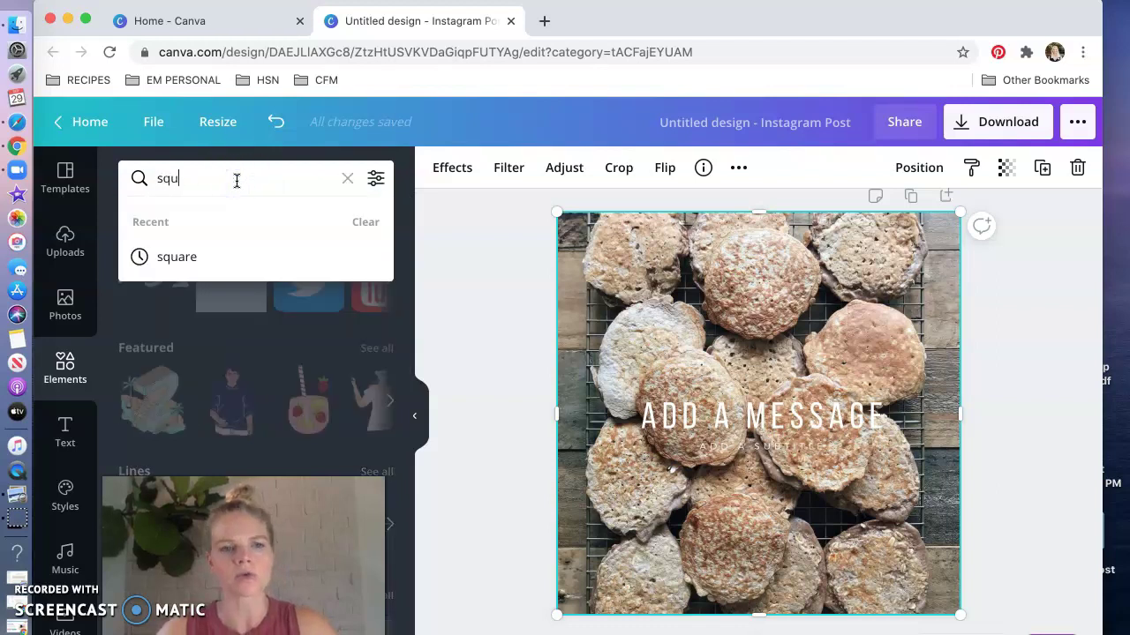
pyautogui.write('are')
pyautogui.press('Return')
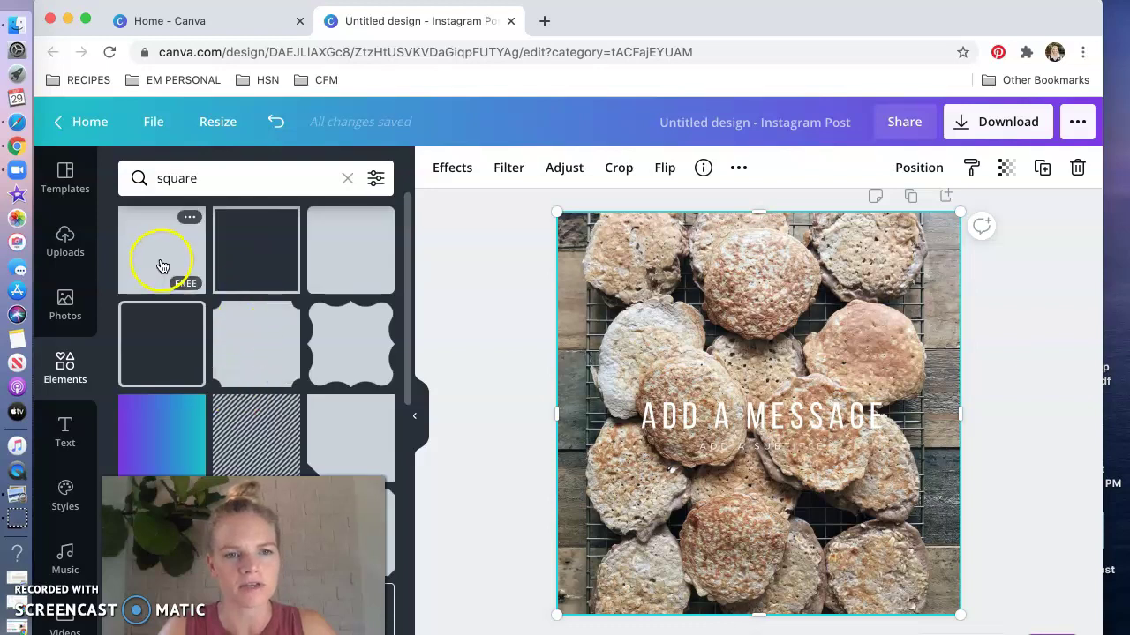
pyautogui.click(161, 264)
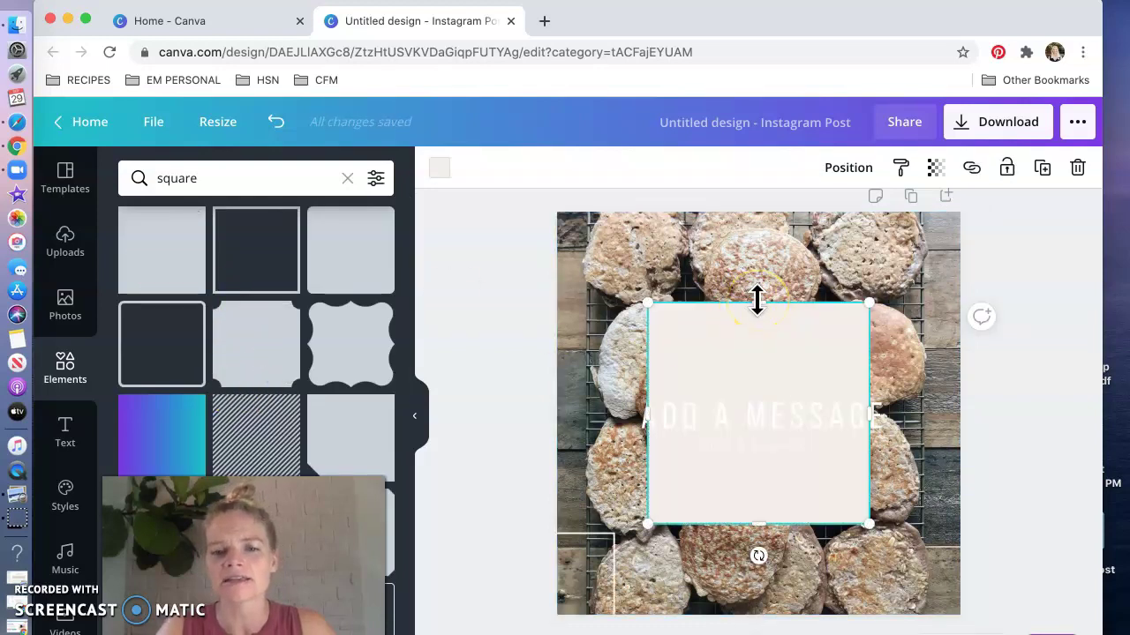
pyautogui.moveTo(700, 326); pyautogui.dragTo(650, 273)
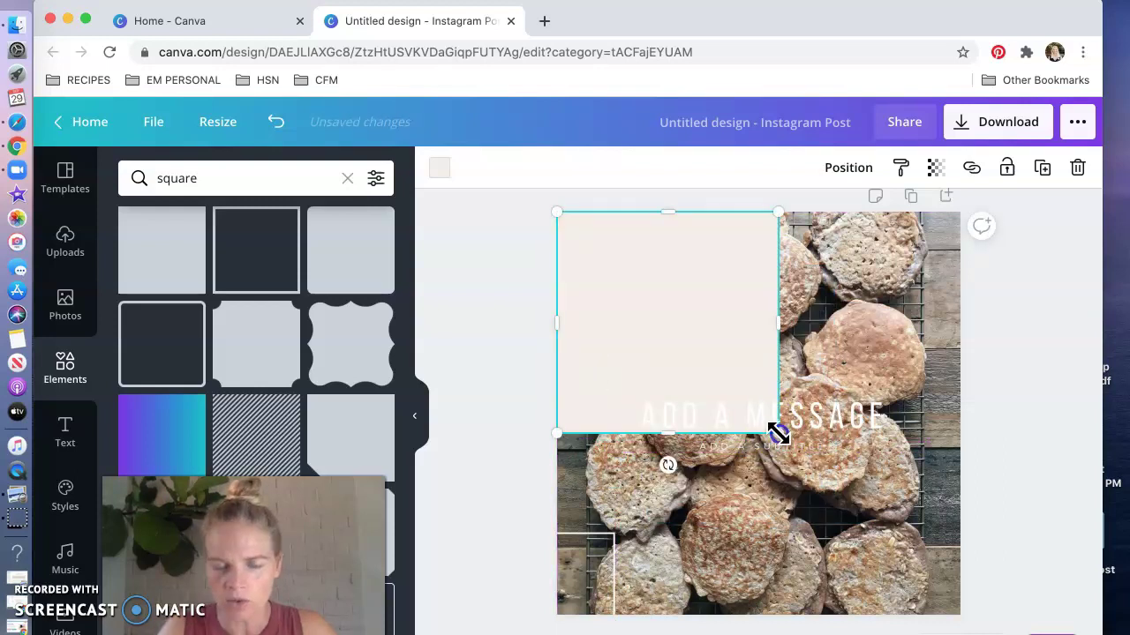
pyautogui.moveTo(777, 433); pyautogui.dragTo(995, 587)
# Step: Colour the square black and set its transparency to 30
pyautogui.click(438, 167)
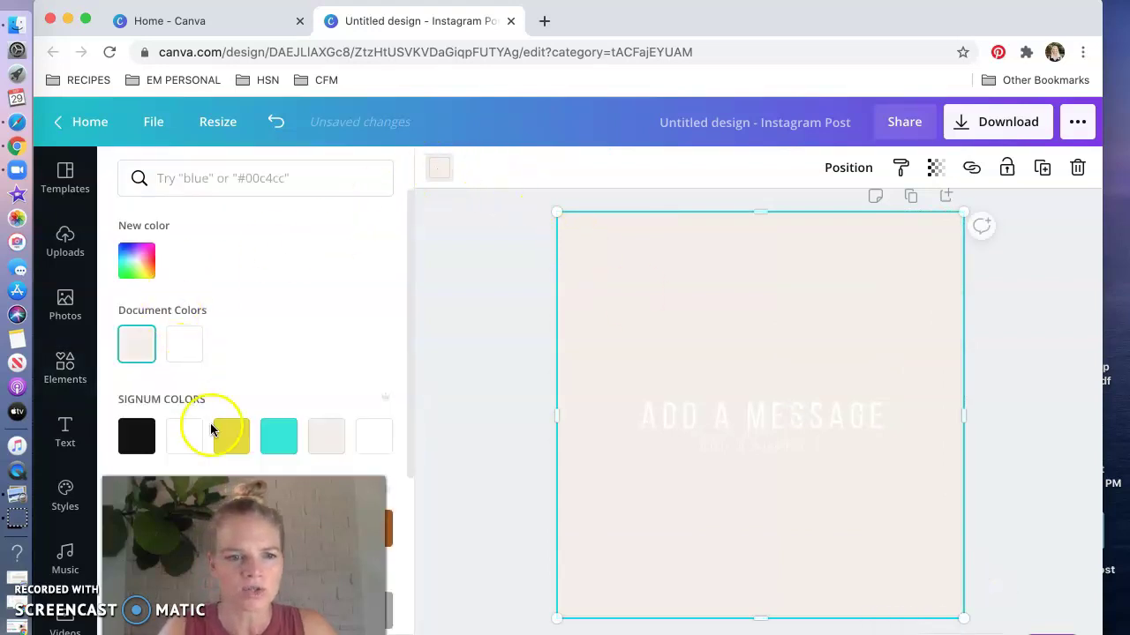
pyautogui.click(136, 435)
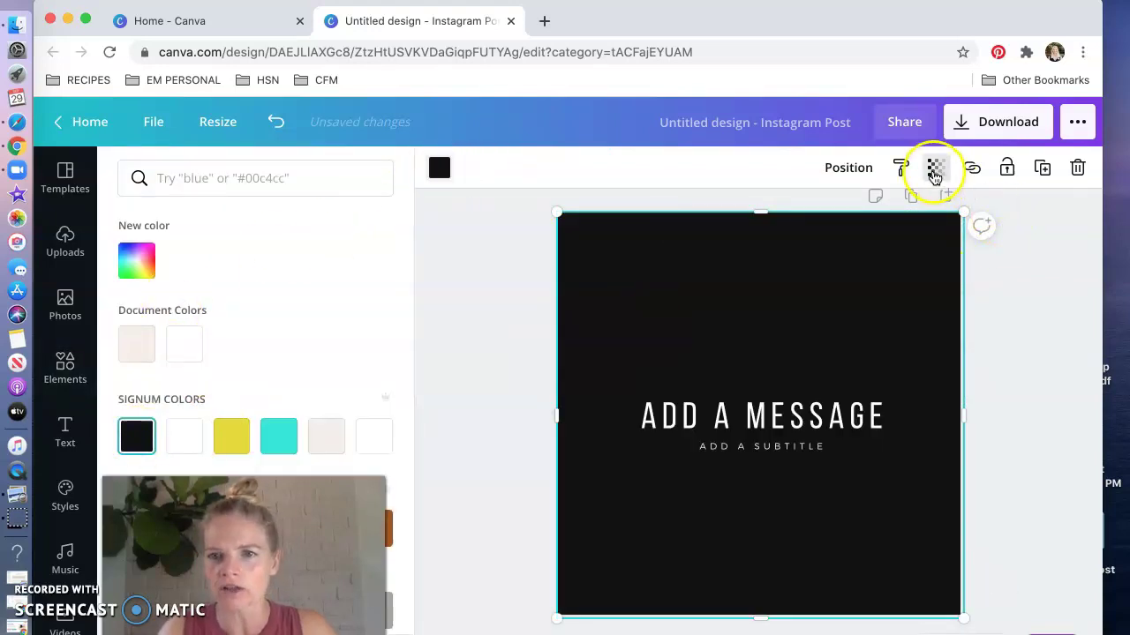
pyautogui.click(934, 175)
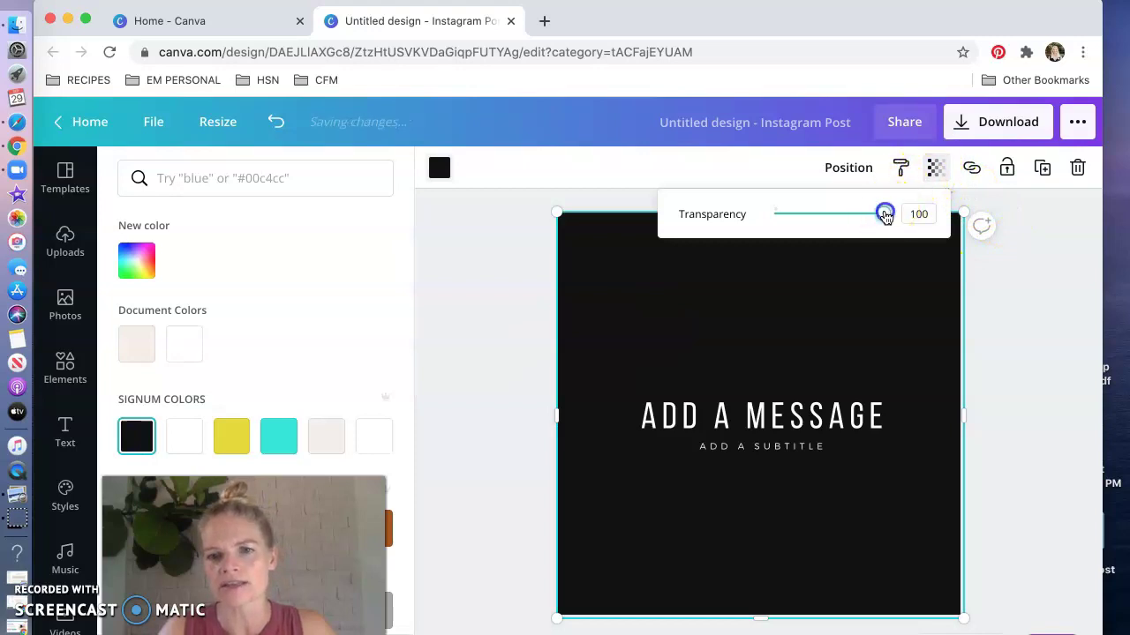
pyautogui.moveTo(874, 215); pyautogui.dragTo(803, 221)
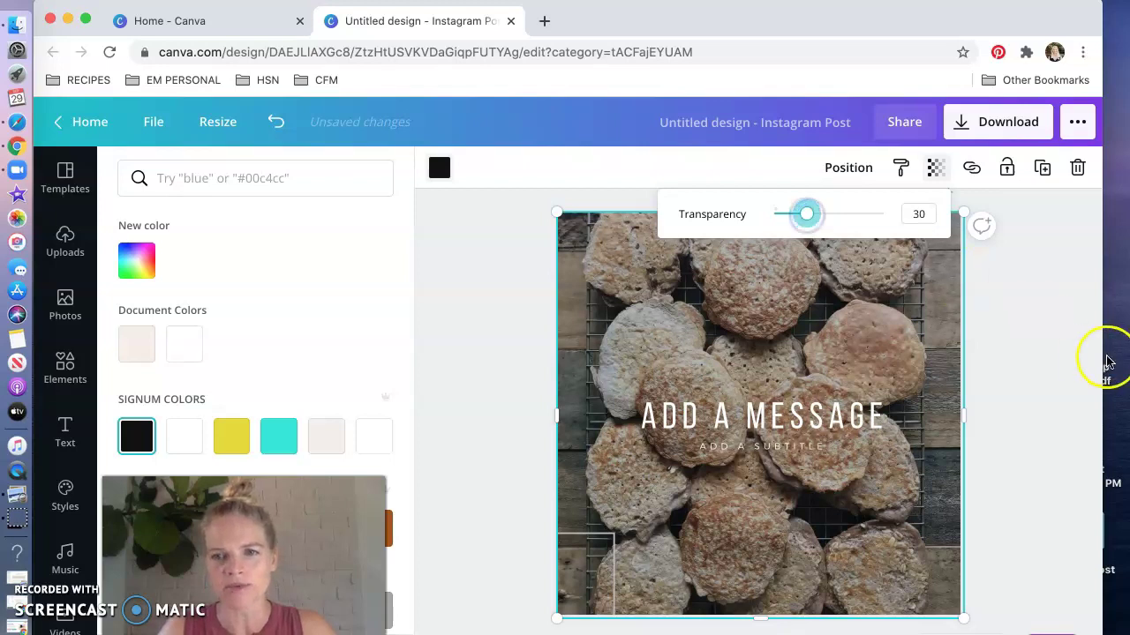
pyautogui.click(1019, 348)
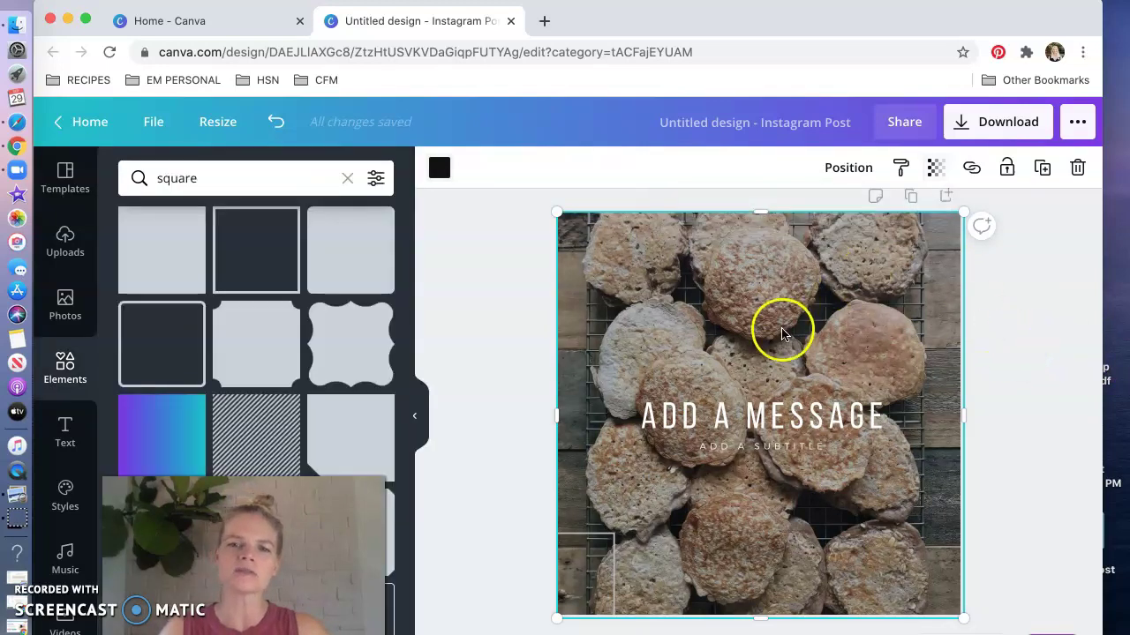
# Step: Replace the 'ADD A MESSAGE' heading with 'EAT REAL FOOD!'
pyautogui.click(775, 417)
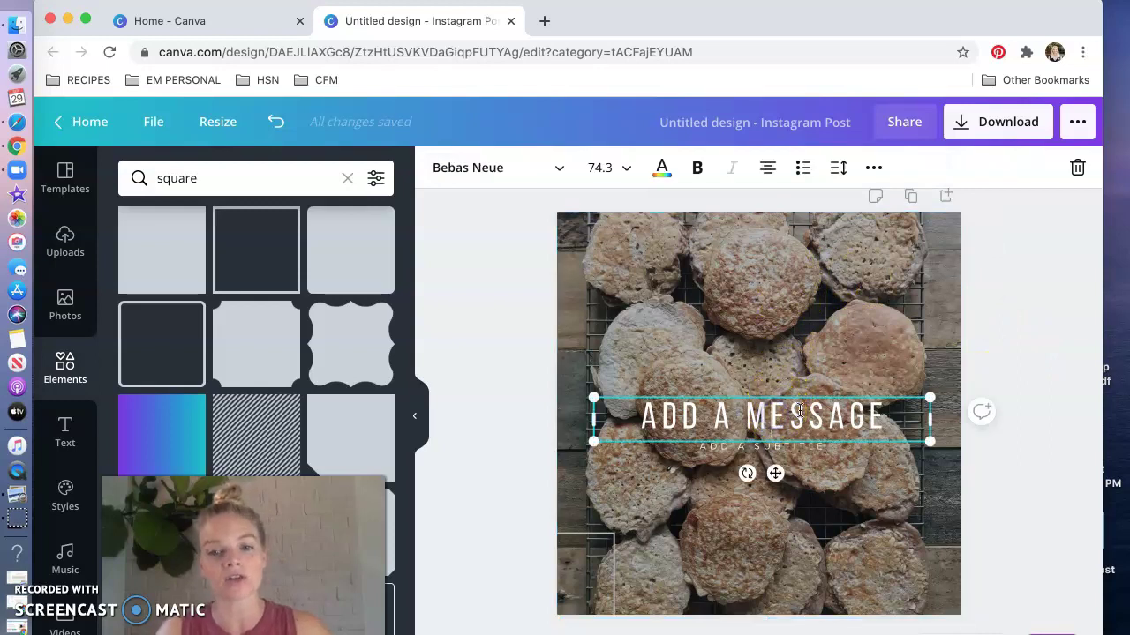
pyautogui.doubleClick(796, 413)
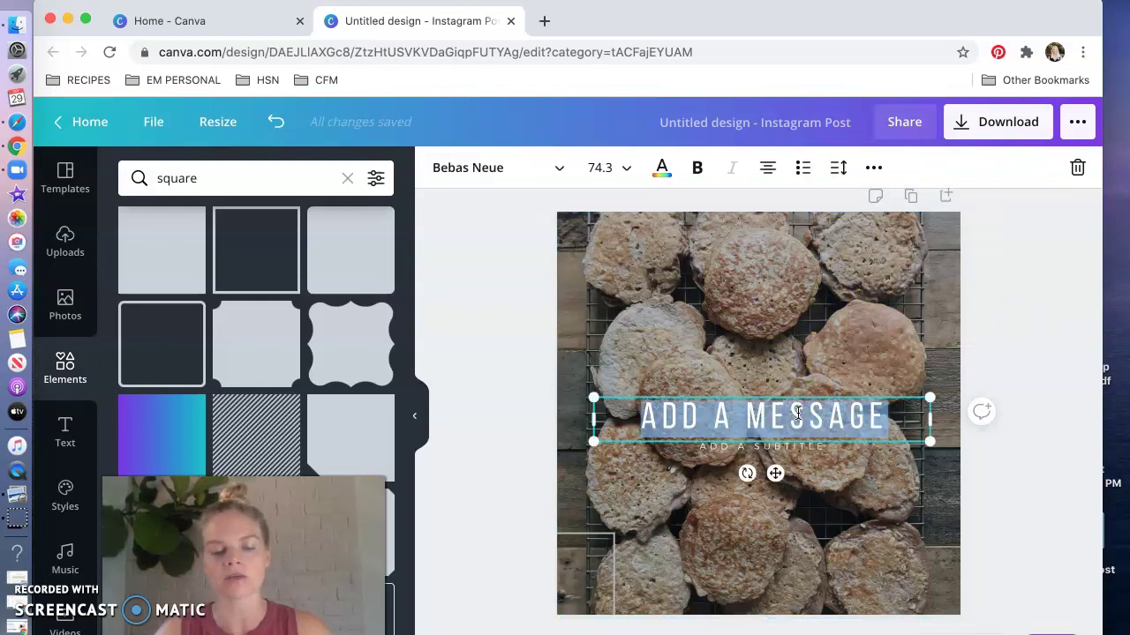
pyautogui.write('EAT')
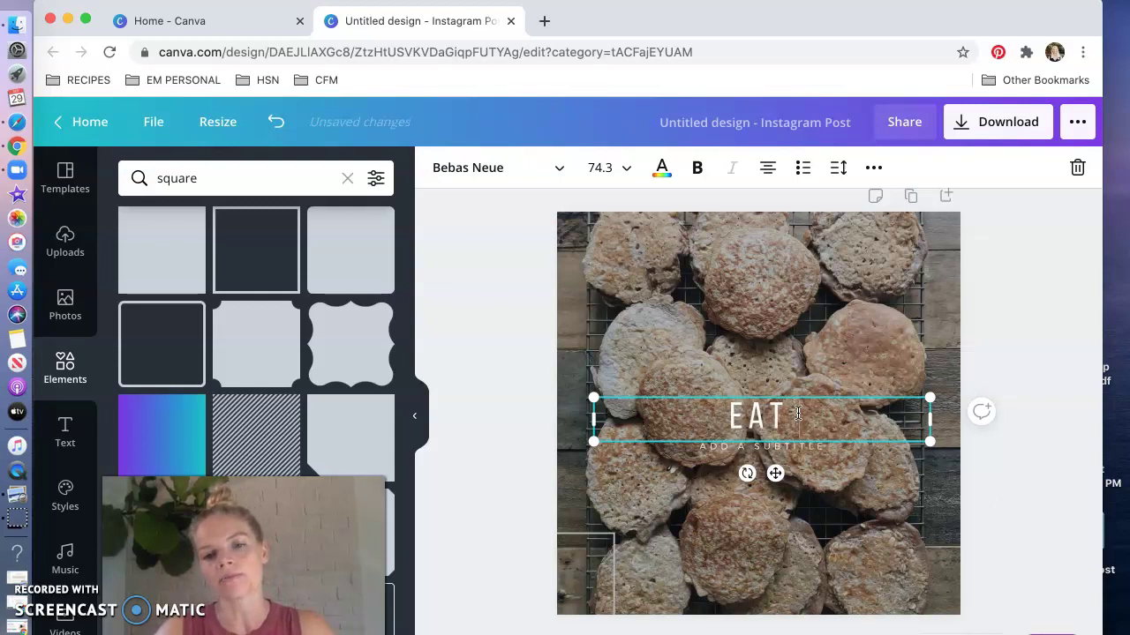
pyautogui.write(' REAL FOOD!')
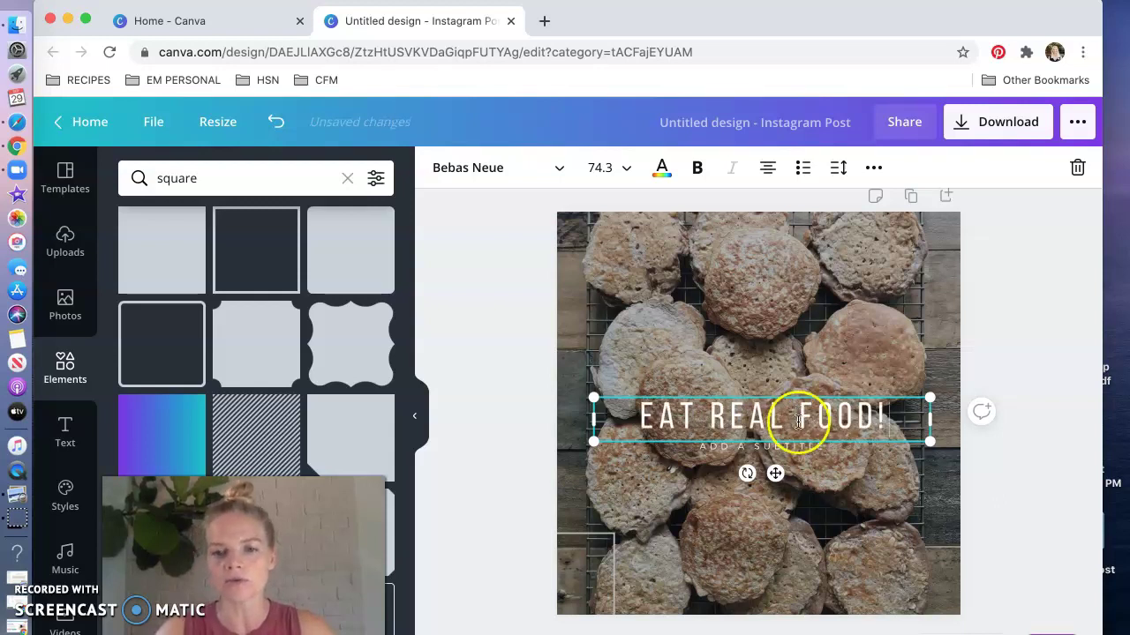
pyautogui.click(807, 459)
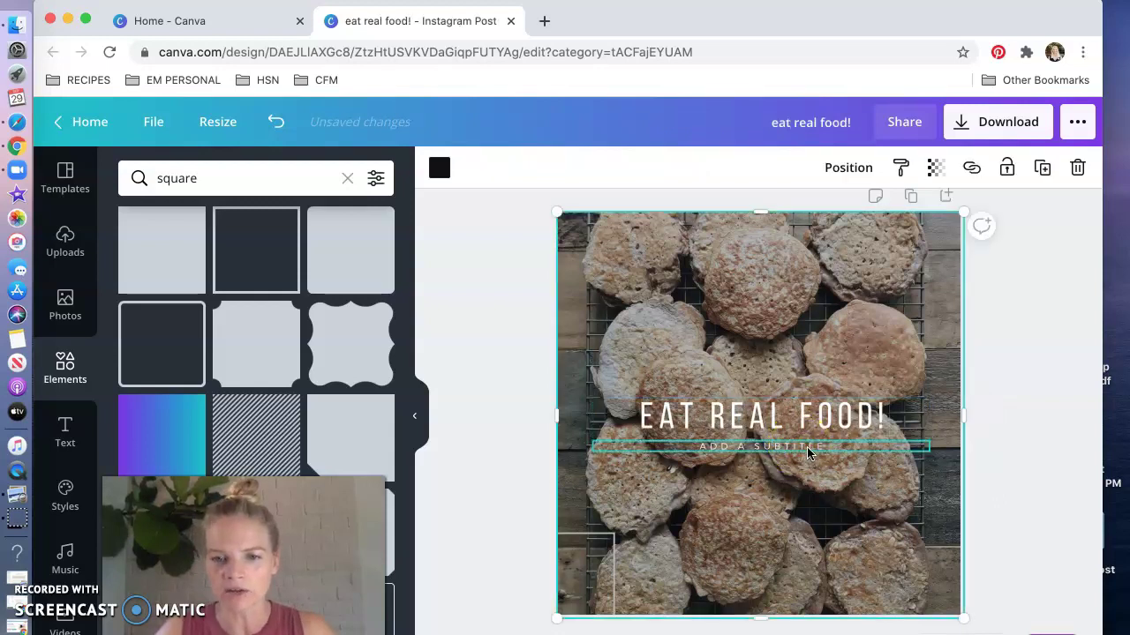
# Step: Change the subtitle text to 'EAT RIGHT NOT LESS'
pyautogui.click(808, 448)
pyautogui.click(818, 446)
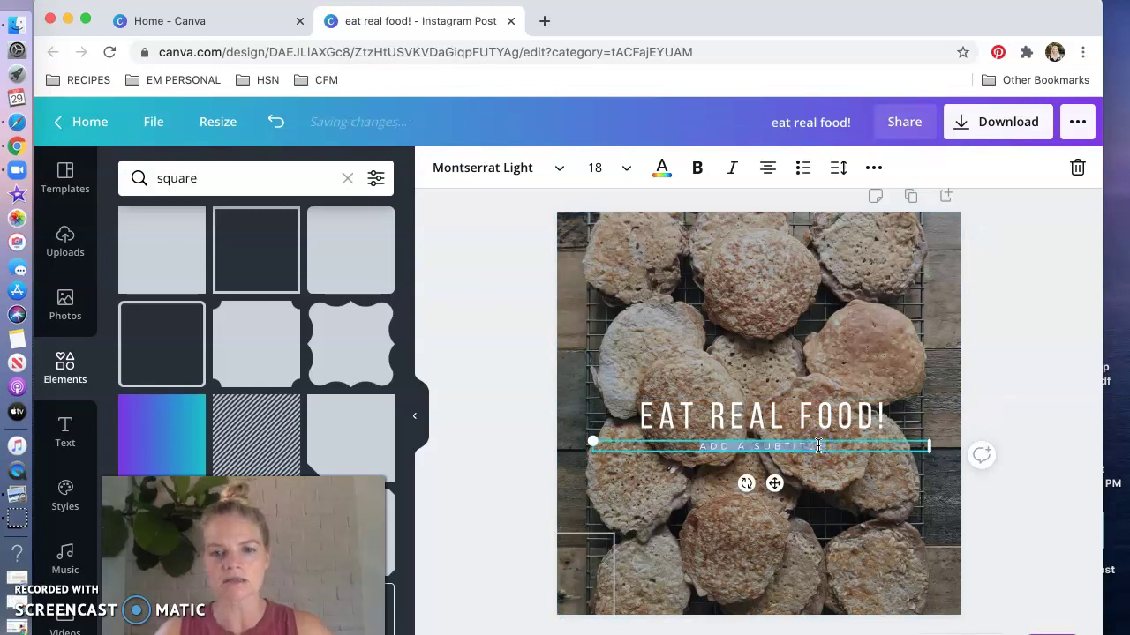
pyautogui.write('EAT RIGHT NOT LESS')
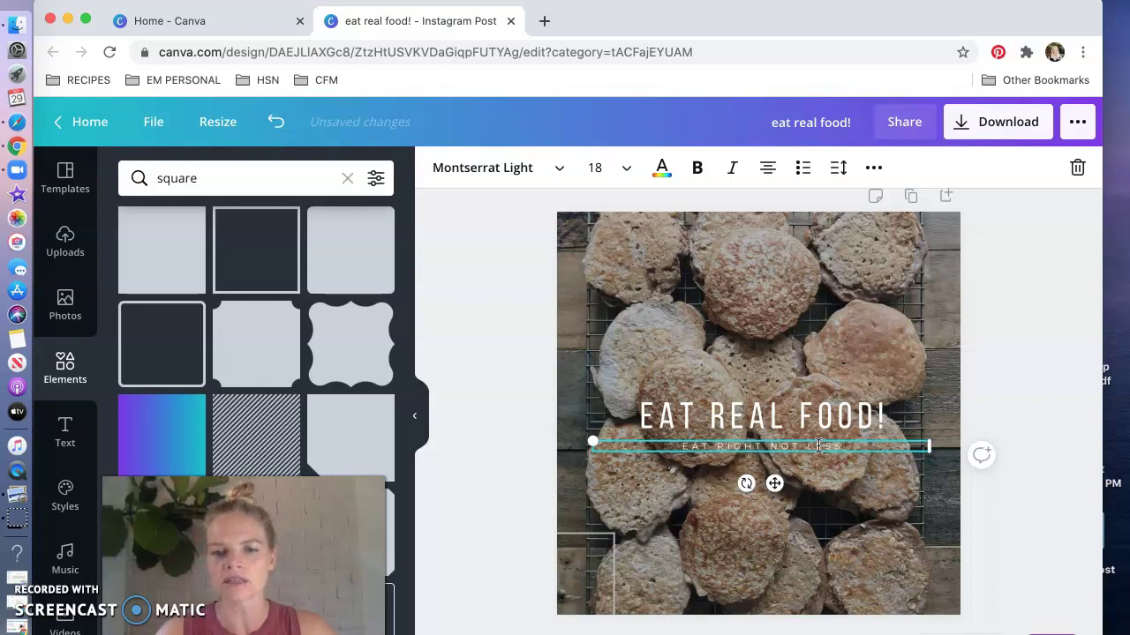
pyautogui.click(870, 492)
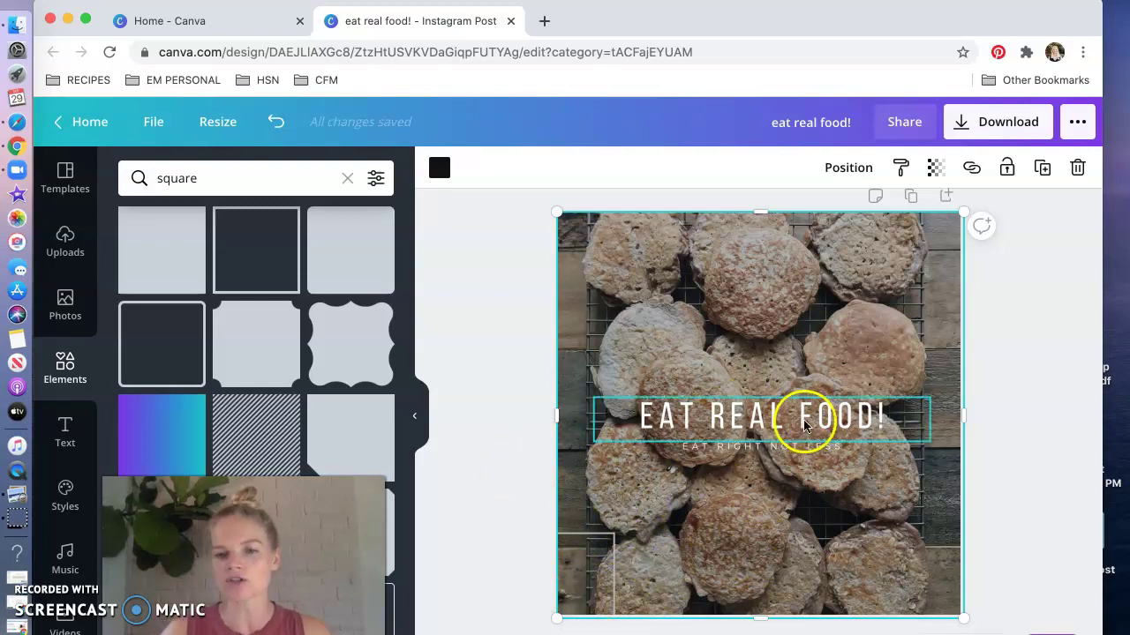
# Step: Send the black overlay behind the white frame, then stretch the frame into a border inside the post's edges
pyautogui.click(756, 427)
pyautogui.click(605, 542)
pyautogui.click(604, 542)
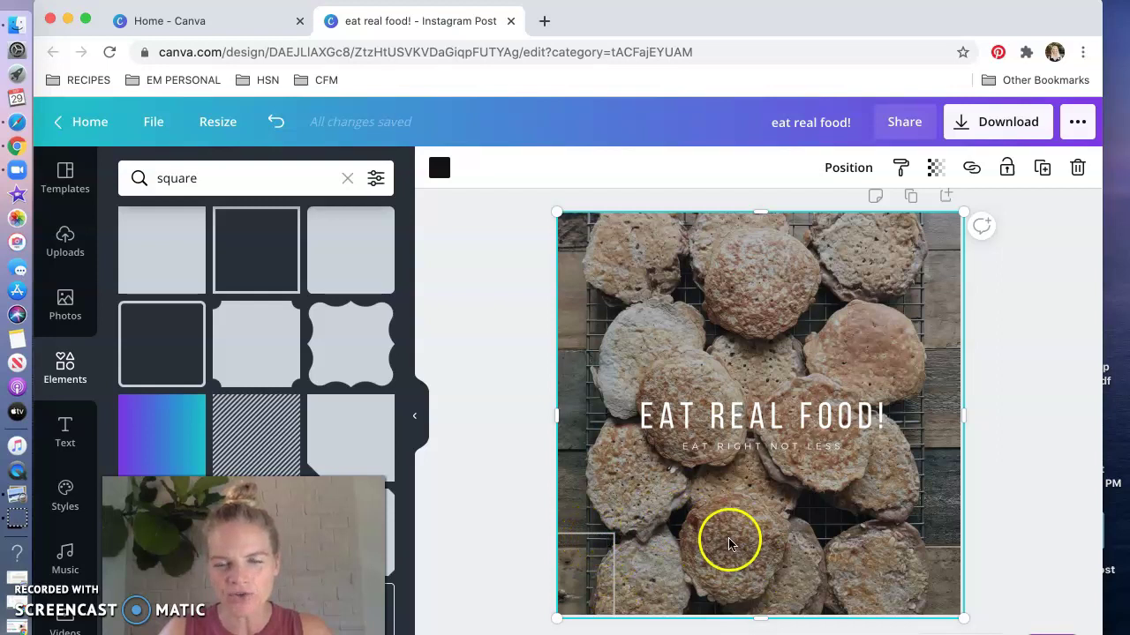
pyautogui.click(903, 283)
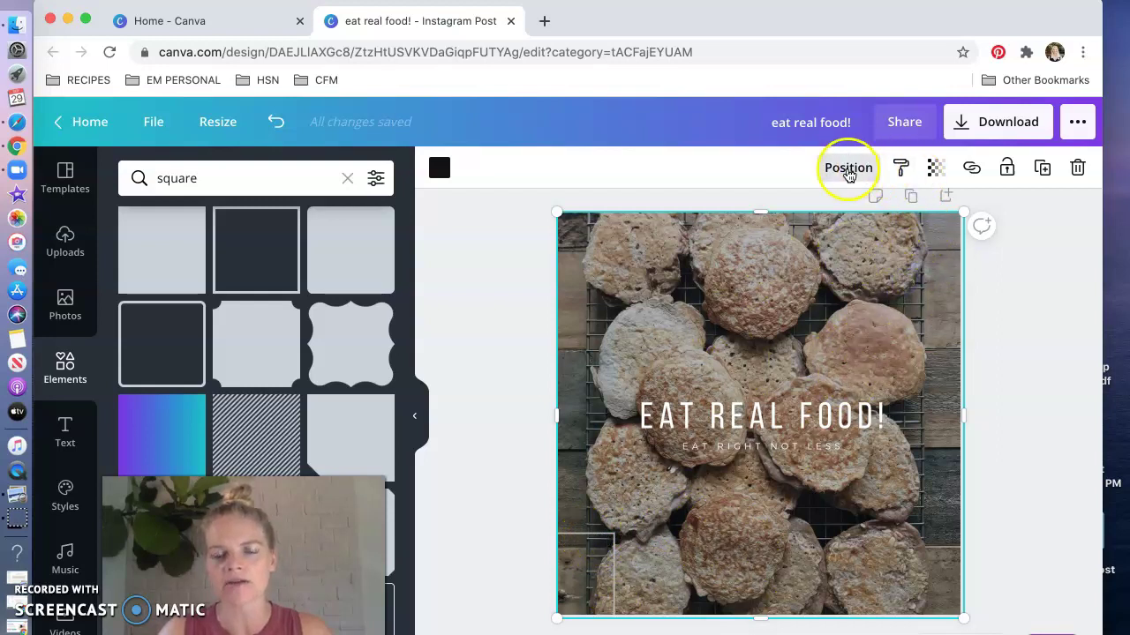
pyautogui.click(848, 169)
pyautogui.click(796, 220)
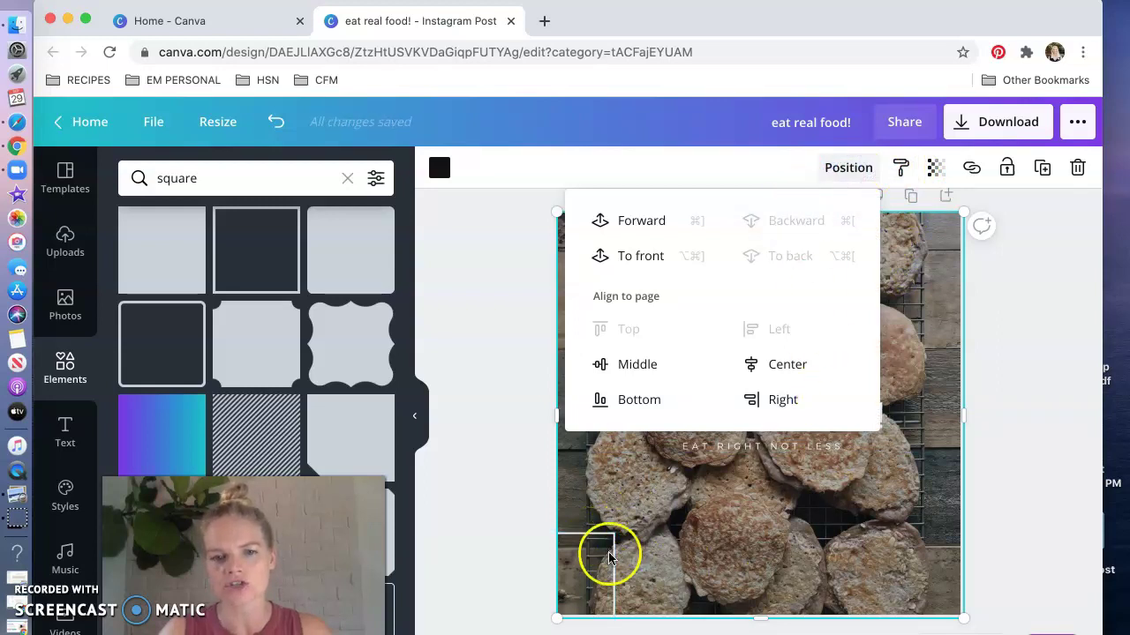
pyautogui.click(666, 540)
pyautogui.moveTo(605, 562); pyautogui.dragTo(942, 260)
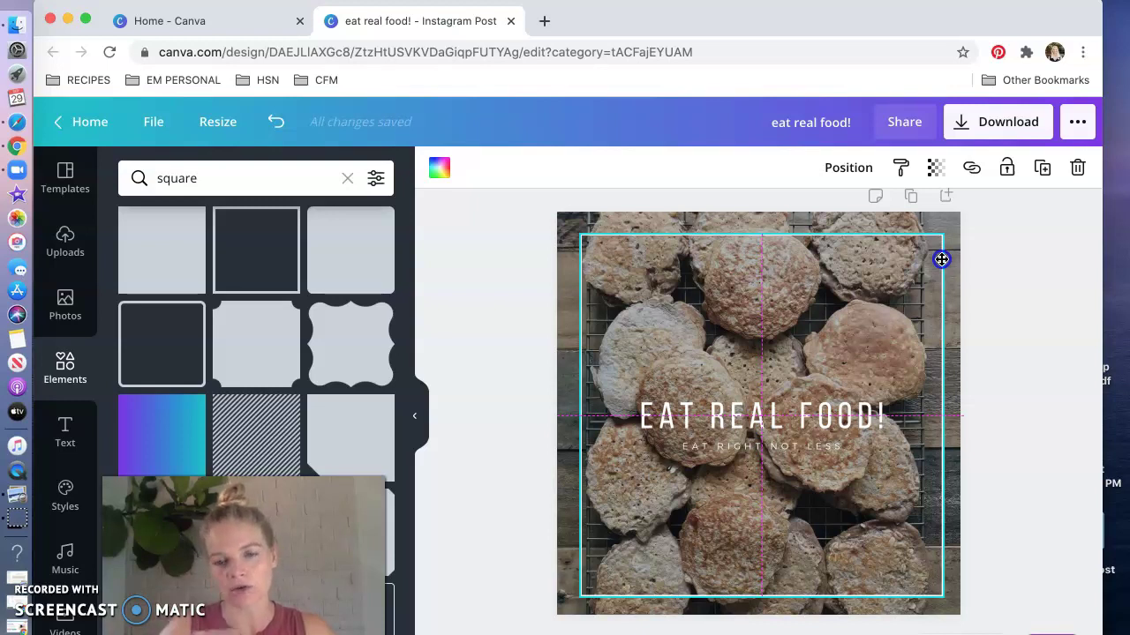
# Step: Deselect the frame and review the finished EAT REAL FOOD! page
pyautogui.click(986, 353)
pyautogui.scroll(1, 986, 356)
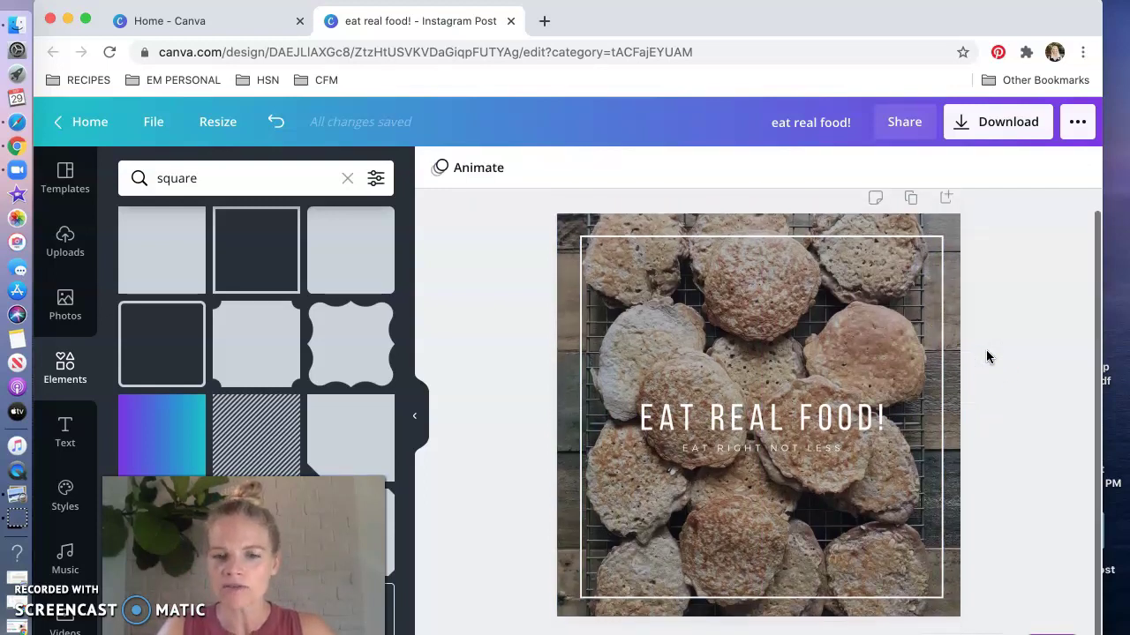
pyautogui.scroll(-1, 986, 356)
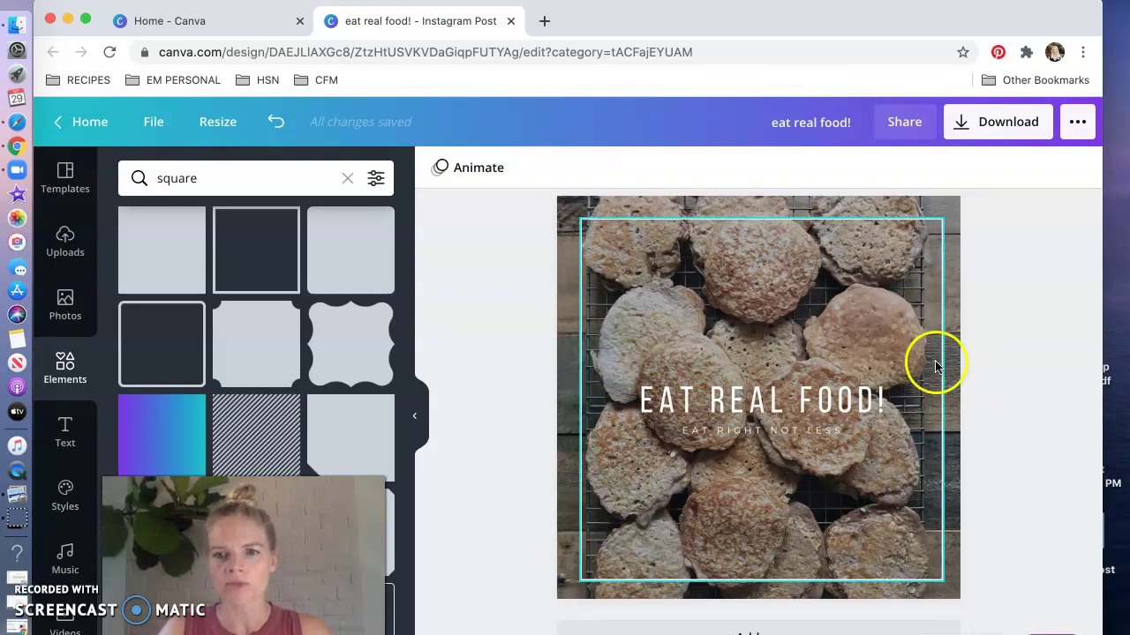
pyautogui.scroll(1, 938, 353)
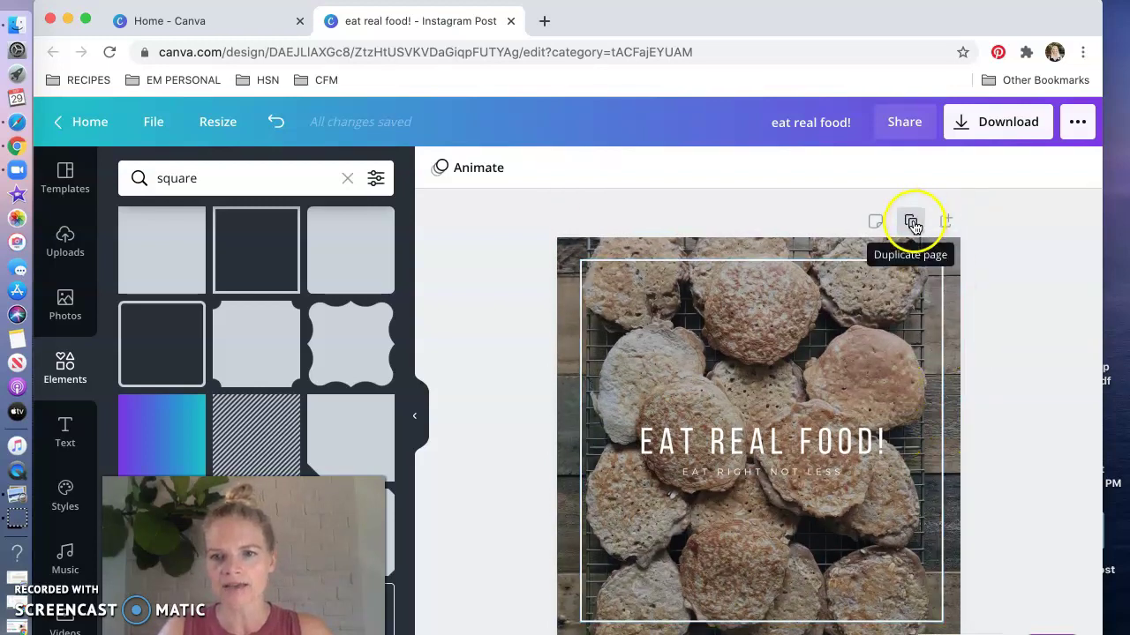
# Step: Add a new page and fill it with the street-photo 'ADD A MESSAGE' template
pyautogui.click(943, 222)
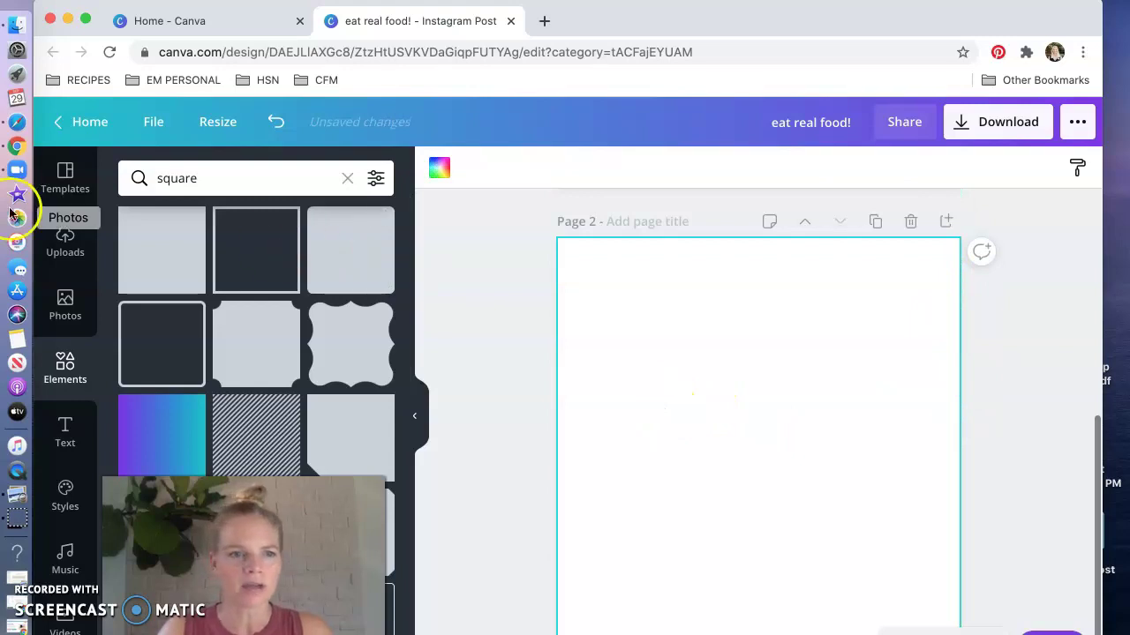
pyautogui.click(64, 176)
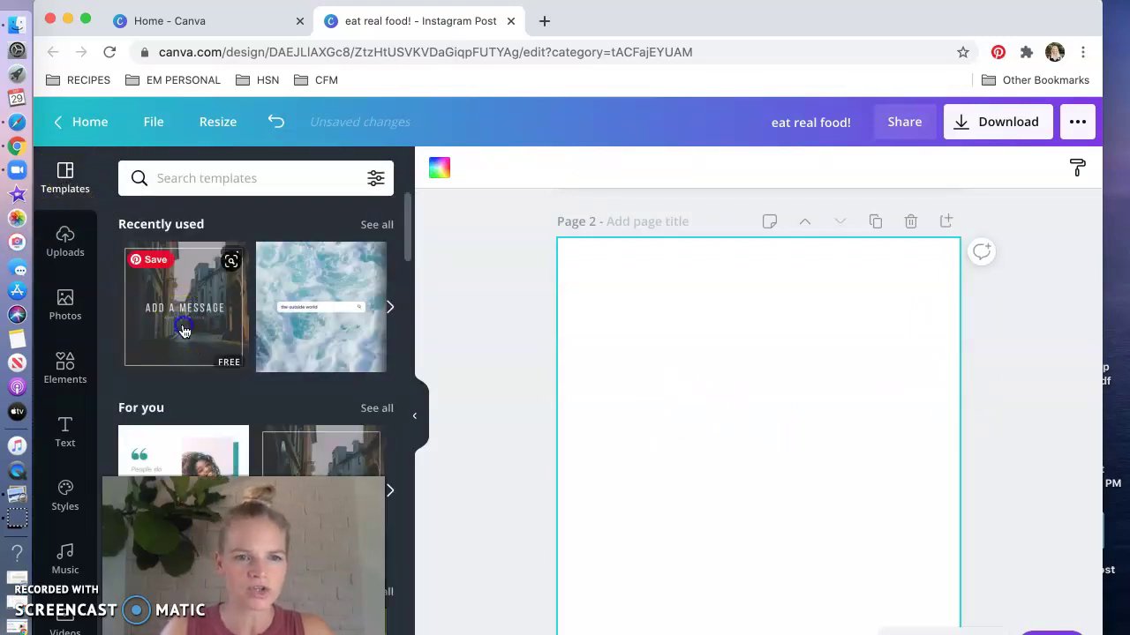
pyautogui.click(176, 297)
pyautogui.scroll(-1, 516, 435)
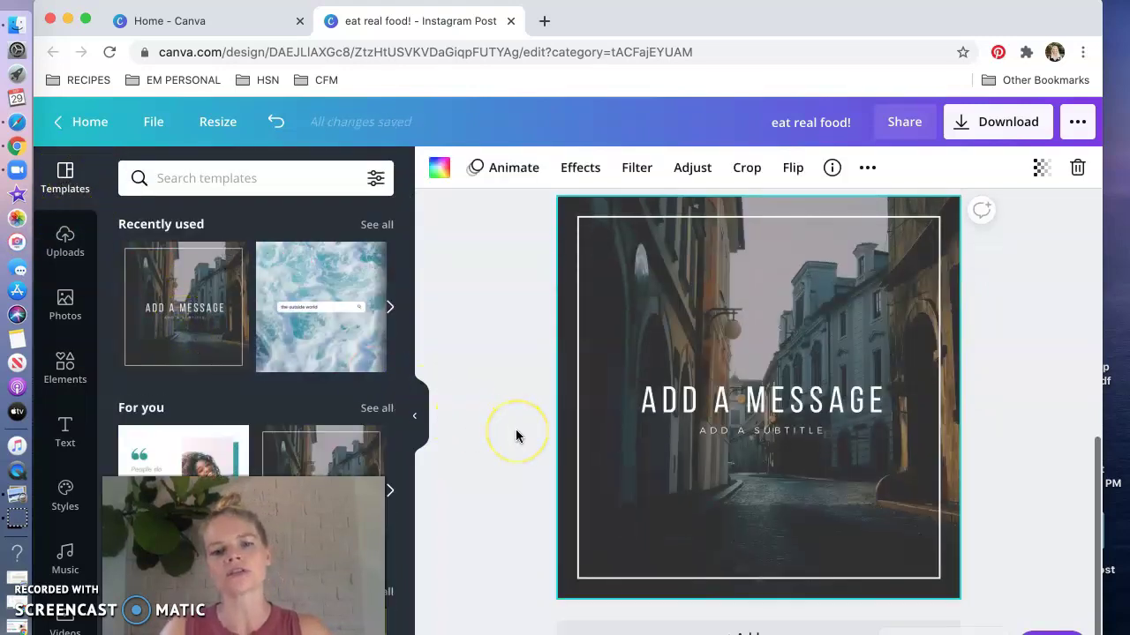
pyautogui.scroll(5, 517, 435)
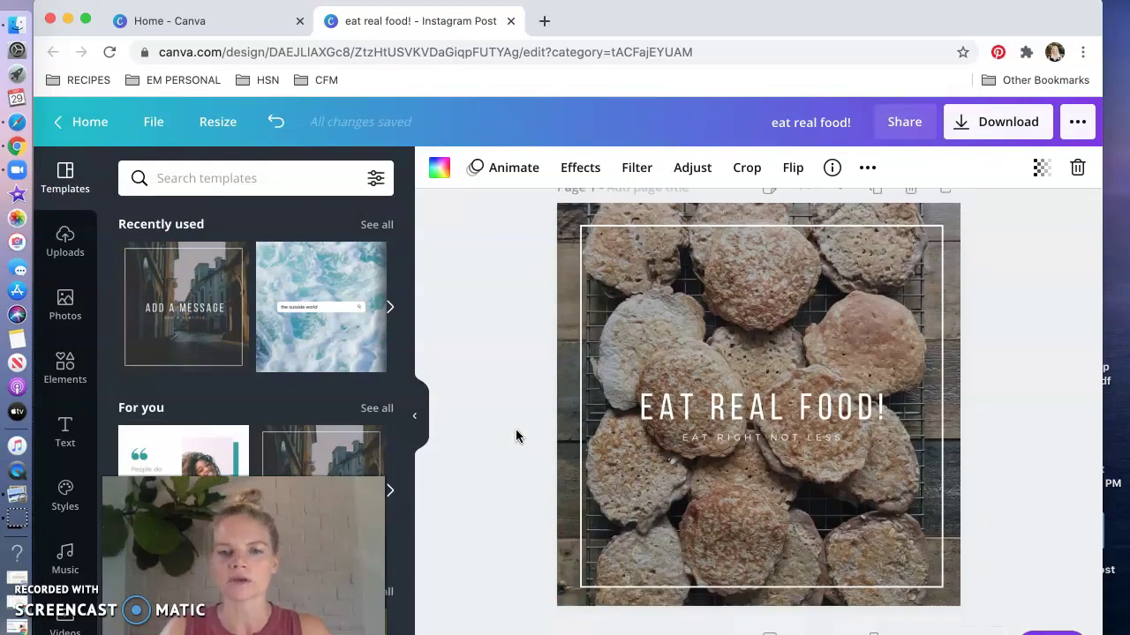
pyautogui.scroll(1, 516, 436)
pyautogui.scroll(-1, 516, 435)
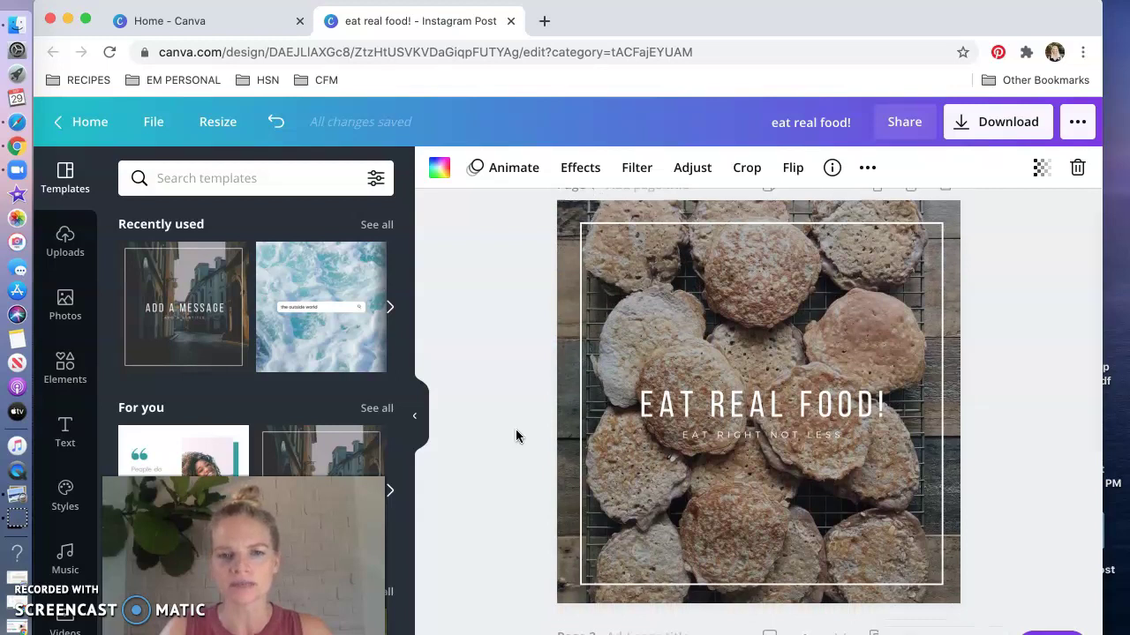